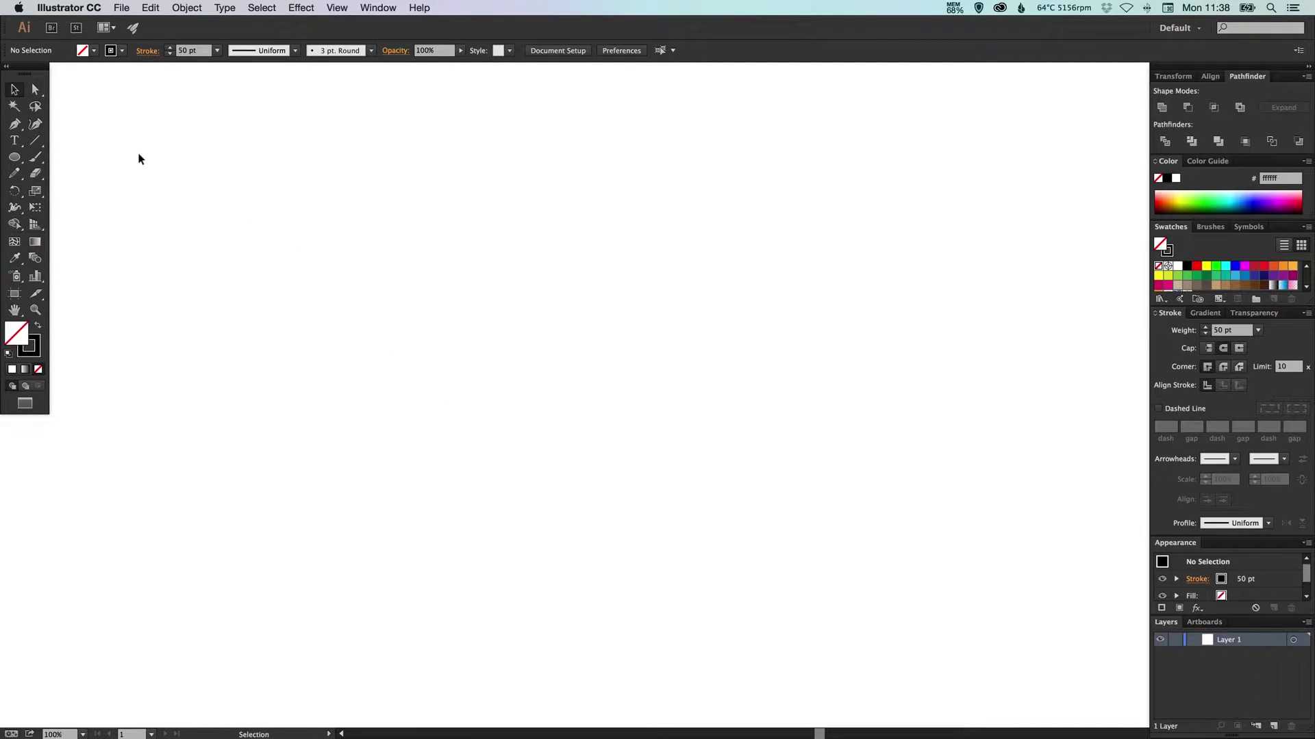
# Step: Draw a quarter-circle arc on the artboard with the Arc Tool
pyautogui.click(37, 141)
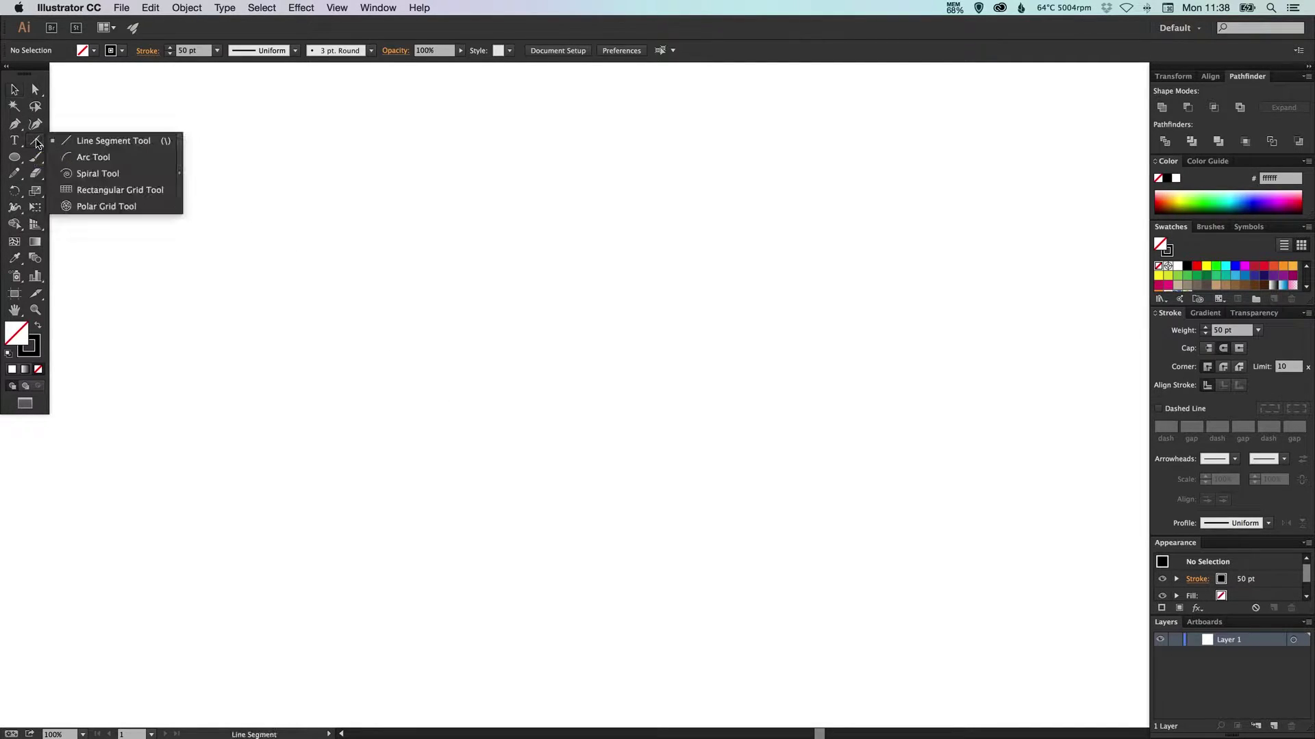
pyautogui.click(93, 158)
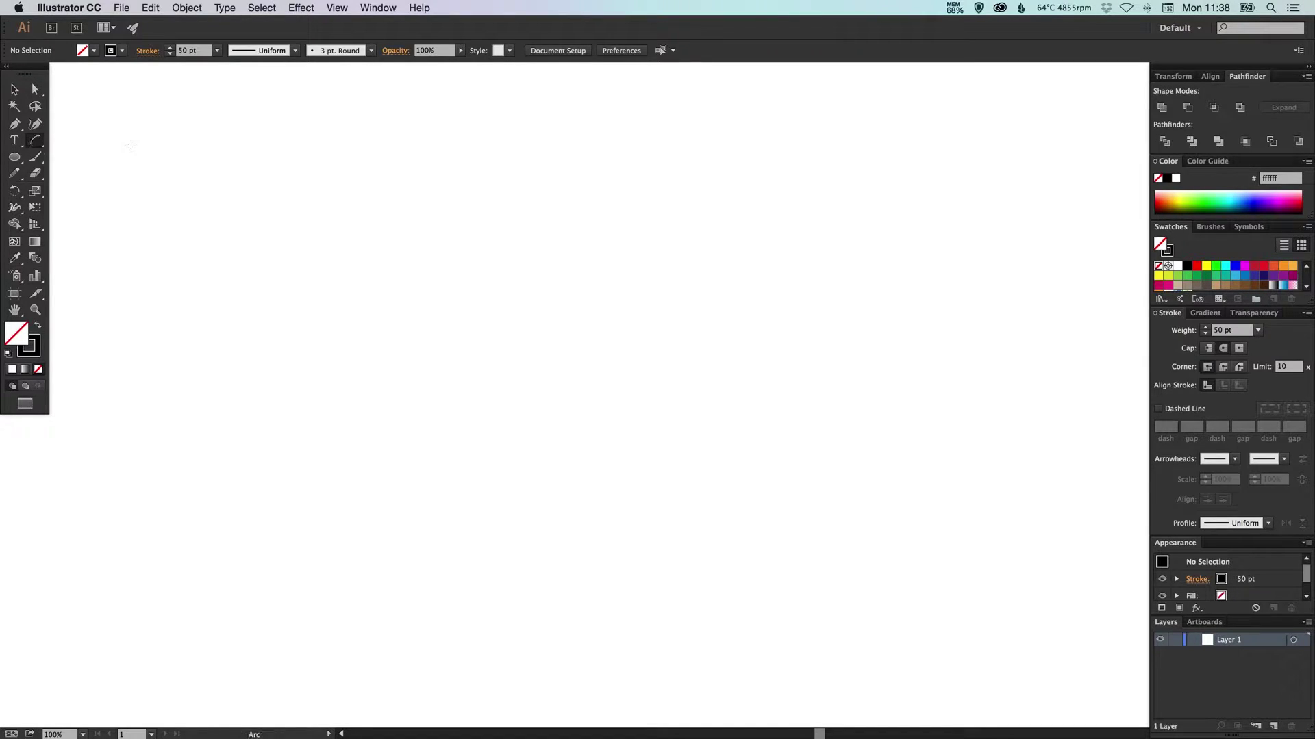
pyautogui.moveTo(459, 365); pyautogui.dragTo(647, 297)
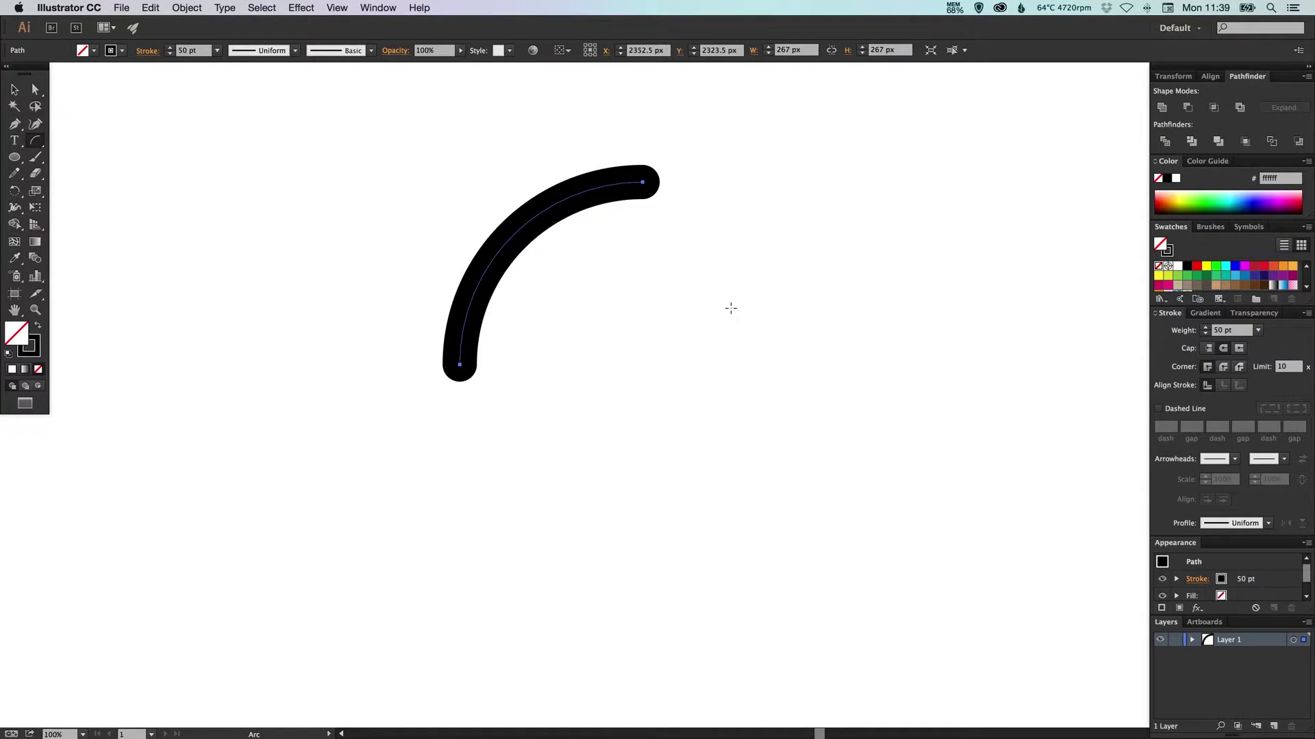
# Step: Set the arc's stroke weight to 1 pt and move it toward the artboard centre
pyautogui.press('v')
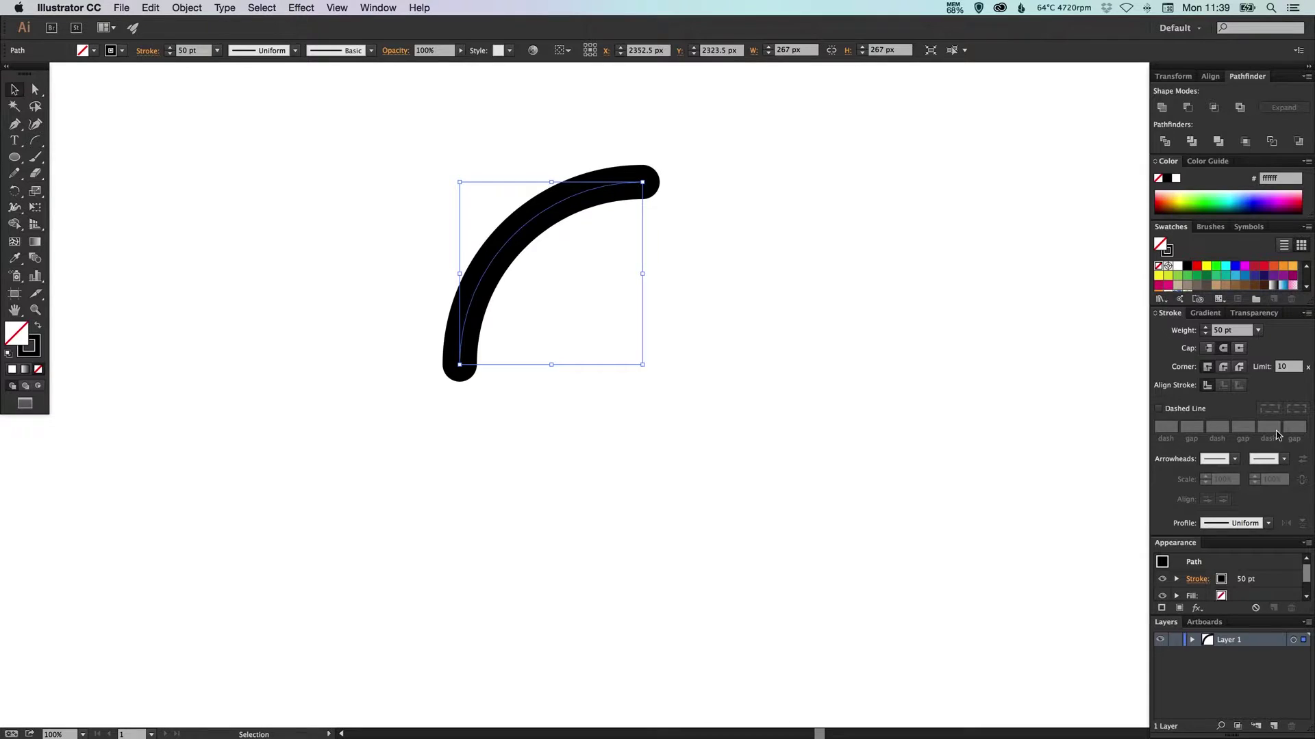
pyautogui.click(1208, 348)
pyautogui.write('1')
pyautogui.press('Return')
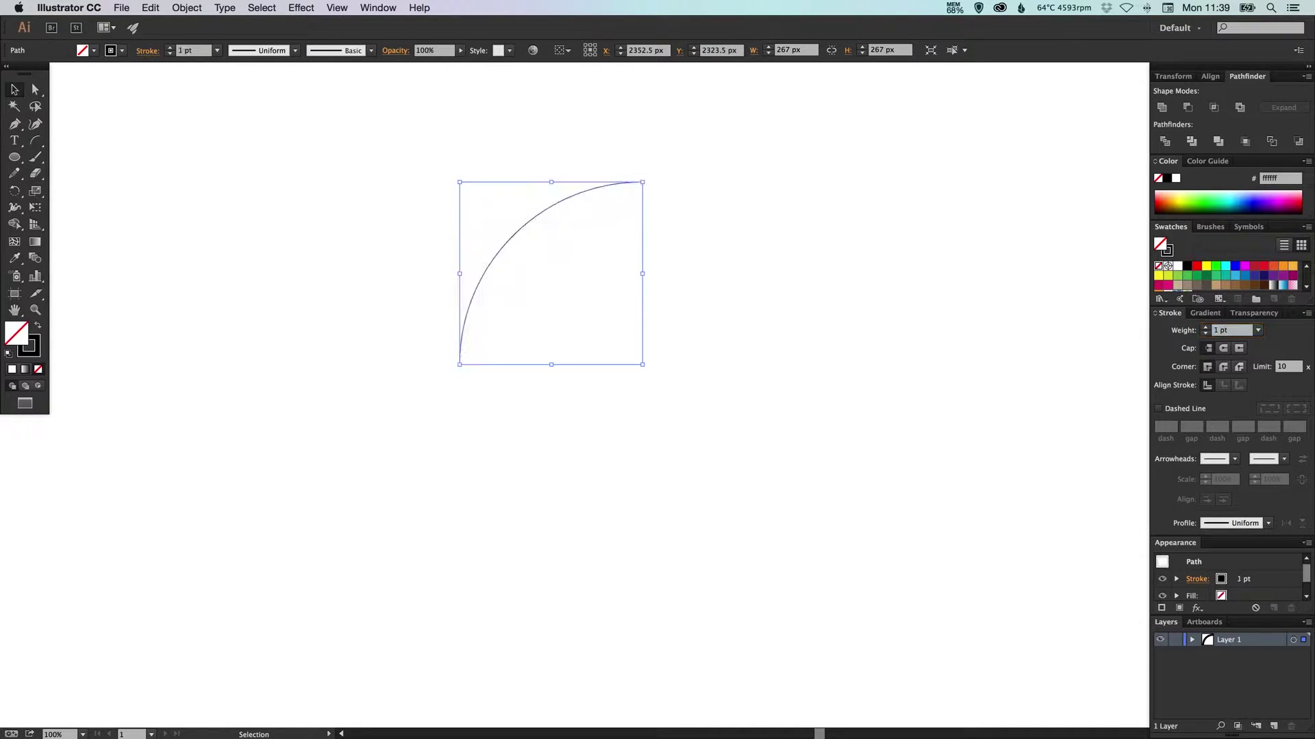
pyautogui.moveTo(536, 225); pyautogui.dragTo(560, 274)
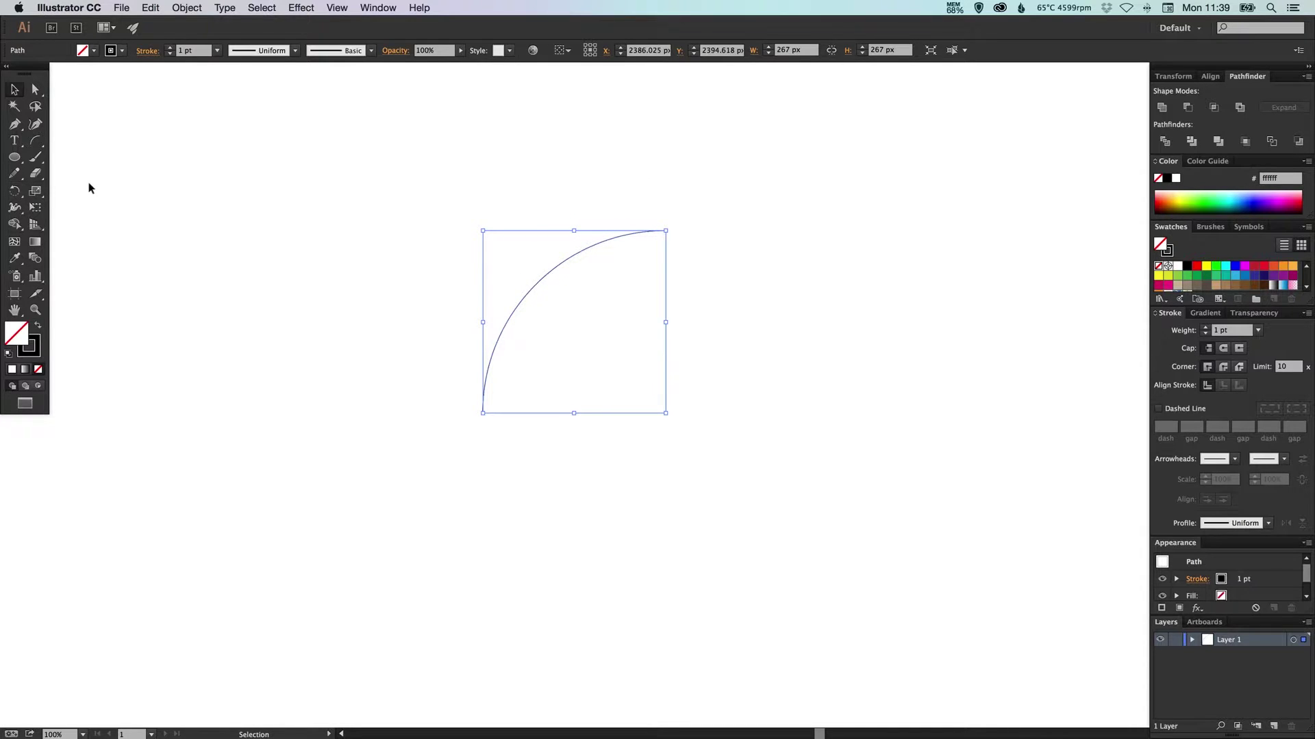
# Step: Rotate the arc −45° into a symmetric dome, about 378 × 78 px, and nudge it lower
pyautogui.click(14, 191)
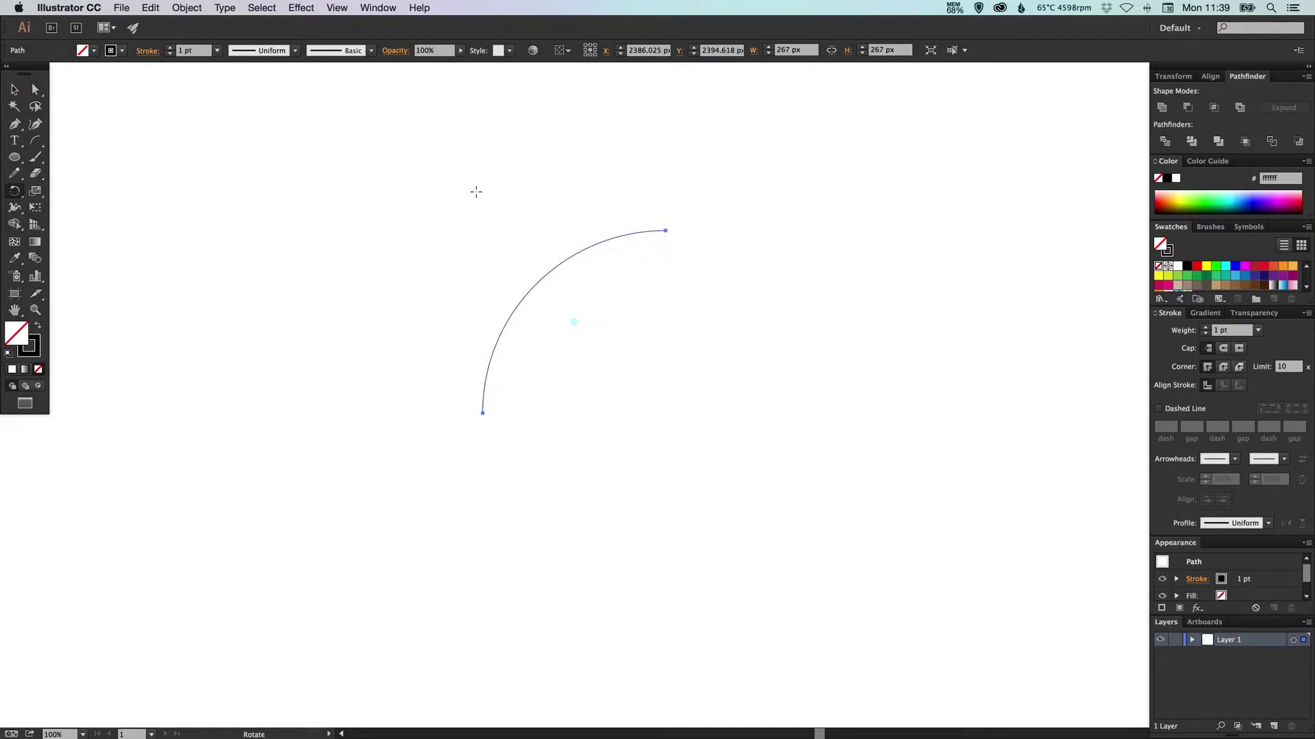
pyautogui.moveTo(507, 197); pyautogui.dragTo(548, 196)
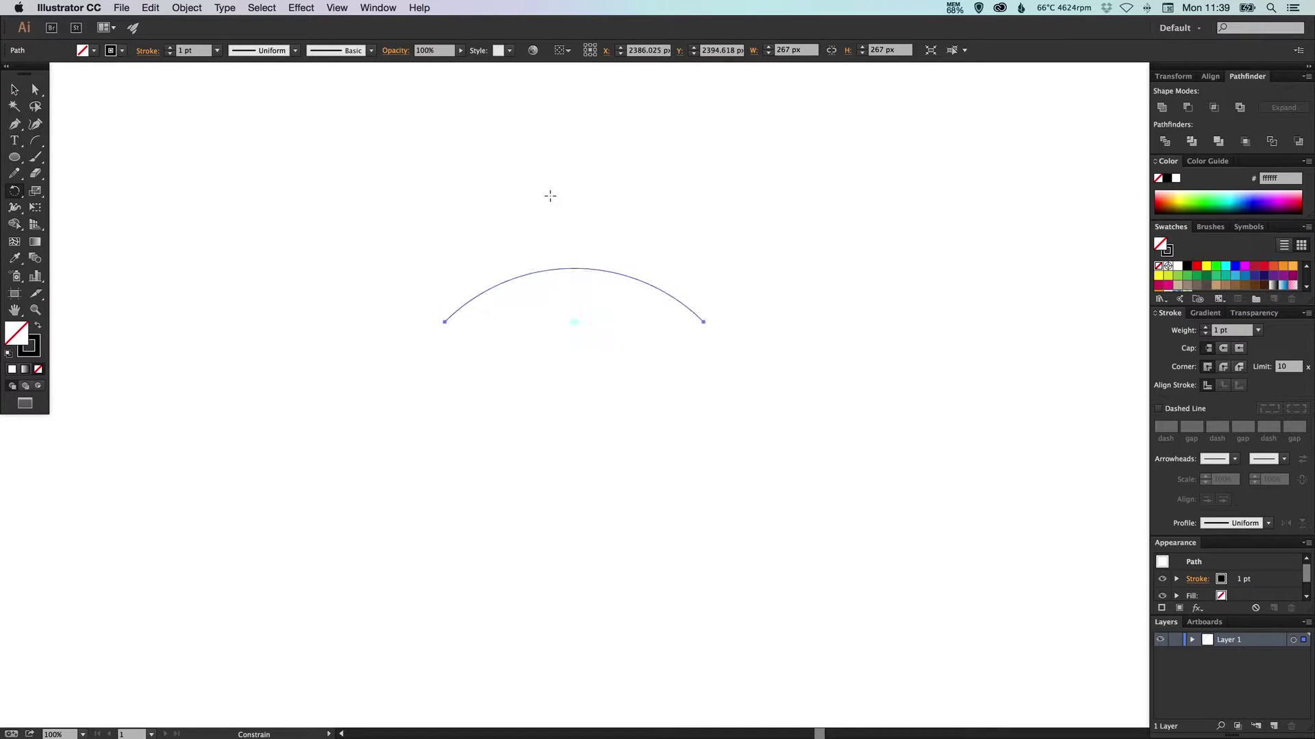
pyautogui.press('v')
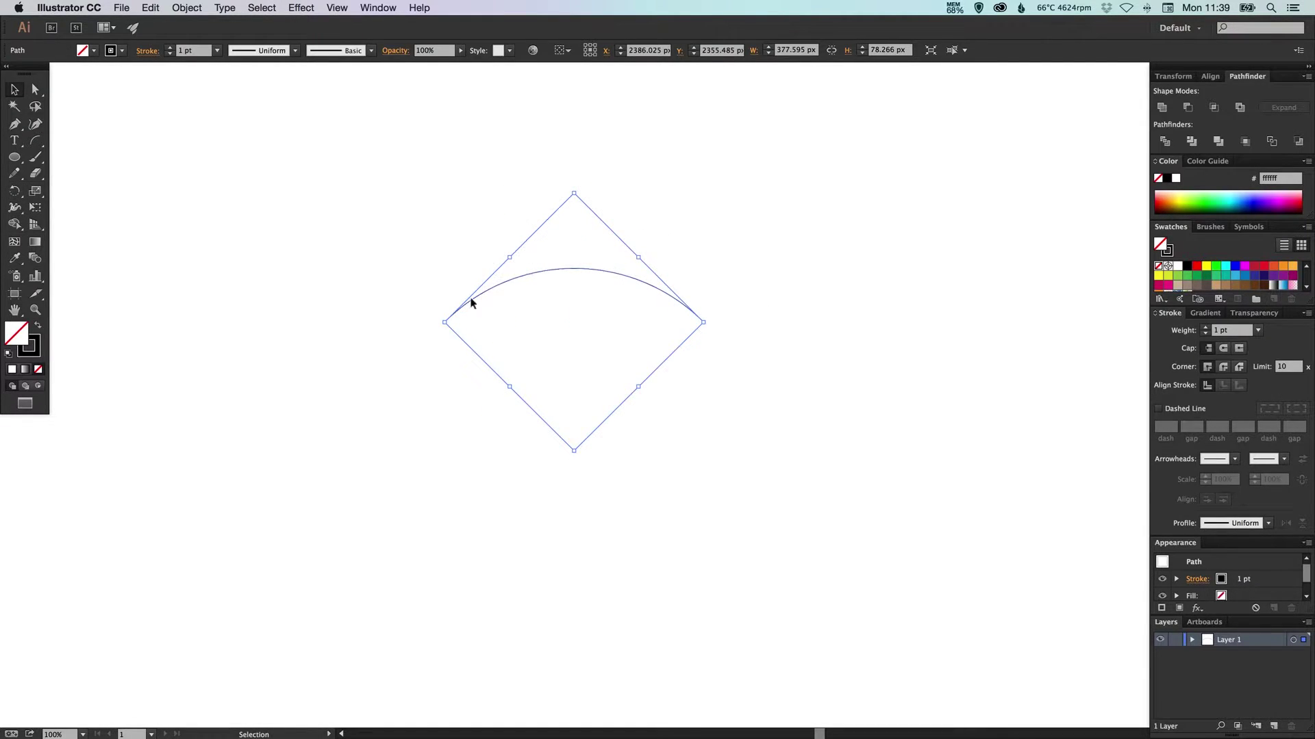
pyautogui.click(789, 233)
pyautogui.moveTo(695, 312); pyautogui.dragTo(716, 344)
# Step: Give the arch a 40 pt stroke weight with Round Cap ends
pyautogui.click(788, 300)
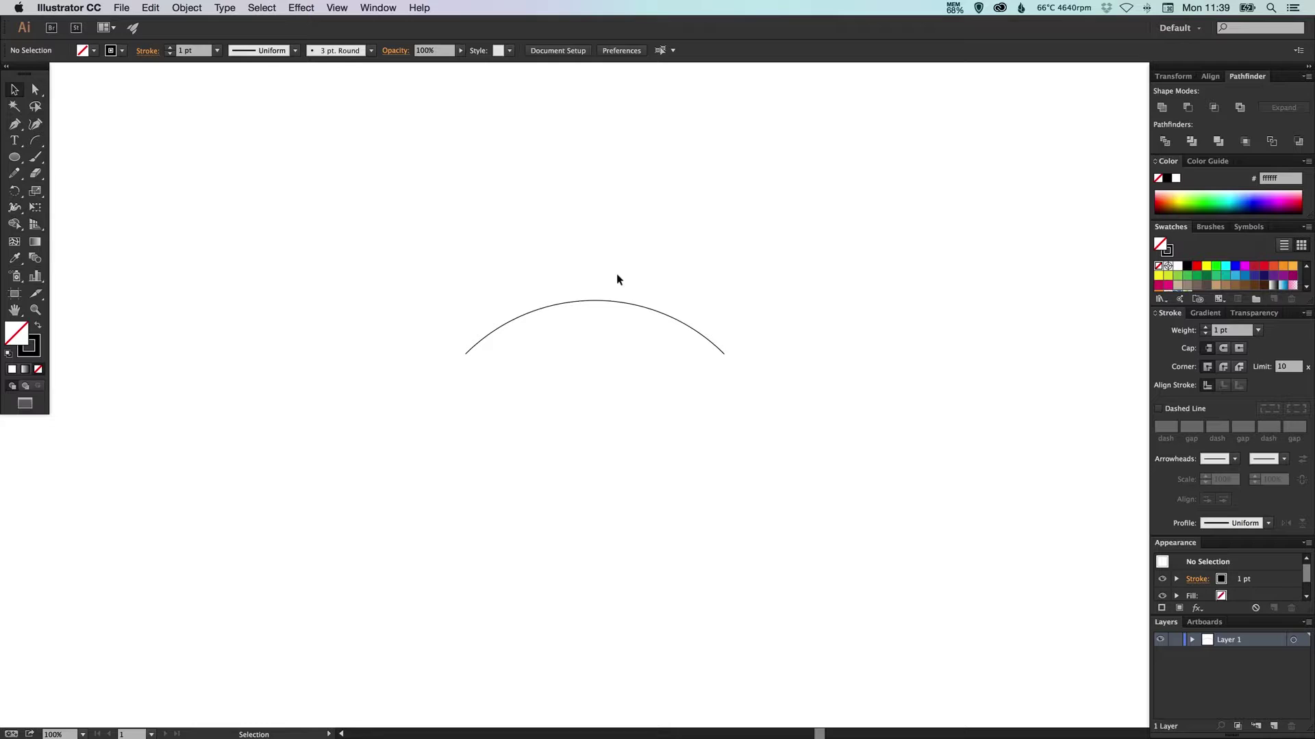
pyautogui.moveTo(607, 271); pyautogui.dragTo(842, 373)
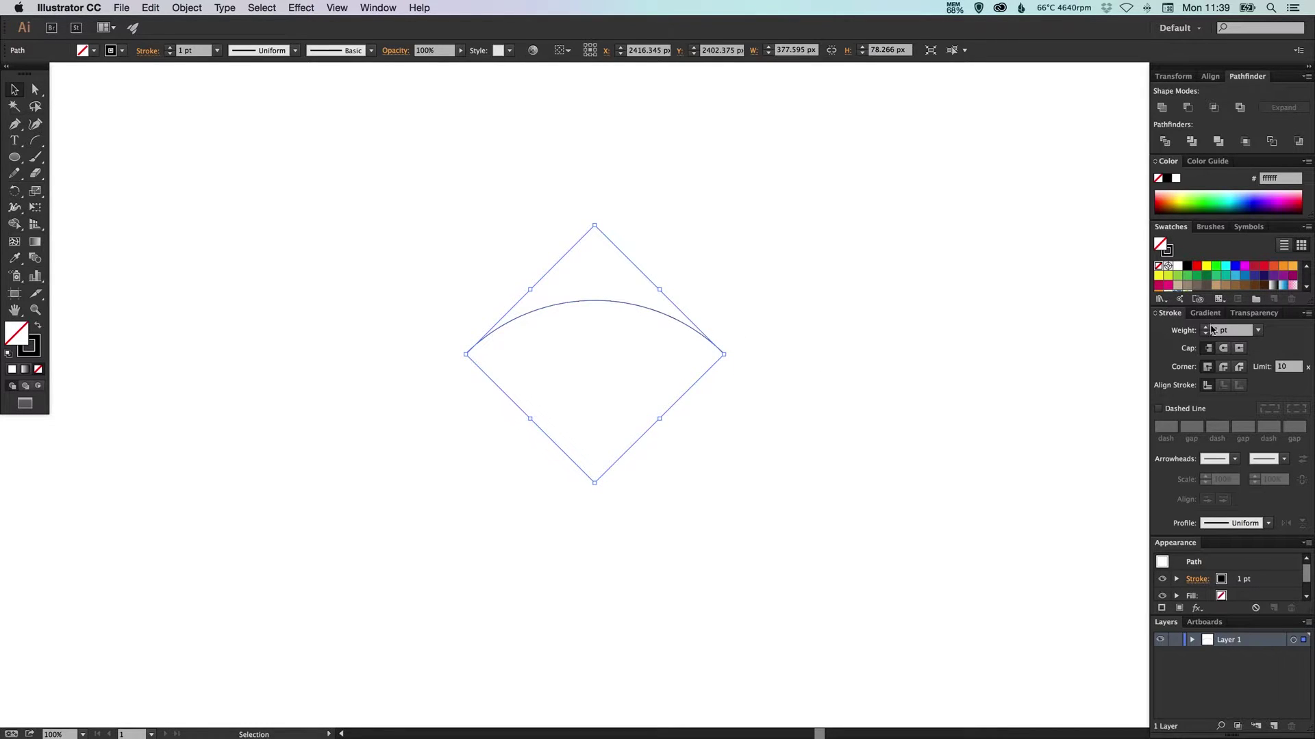
pyautogui.moveTo(1206, 327); pyautogui.dragTo(1207, 329)
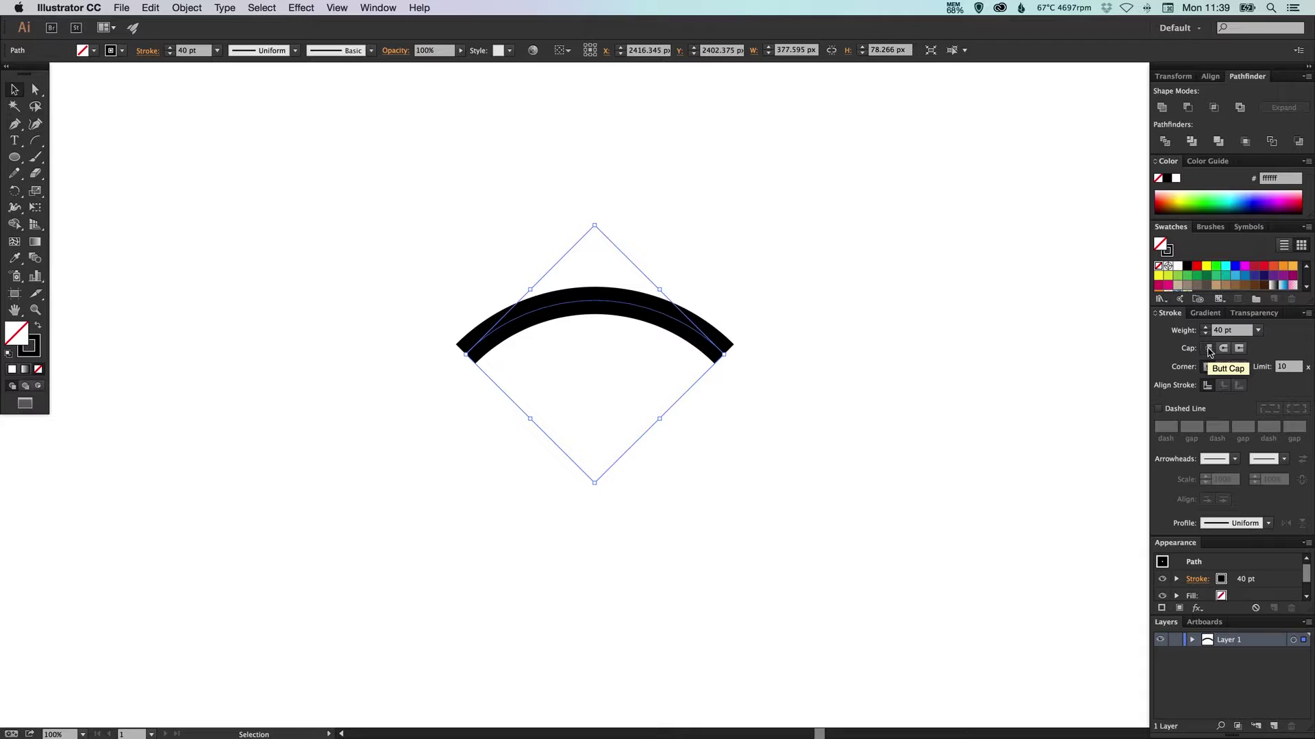
pyautogui.click(1224, 350)
pyautogui.click(613, 272)
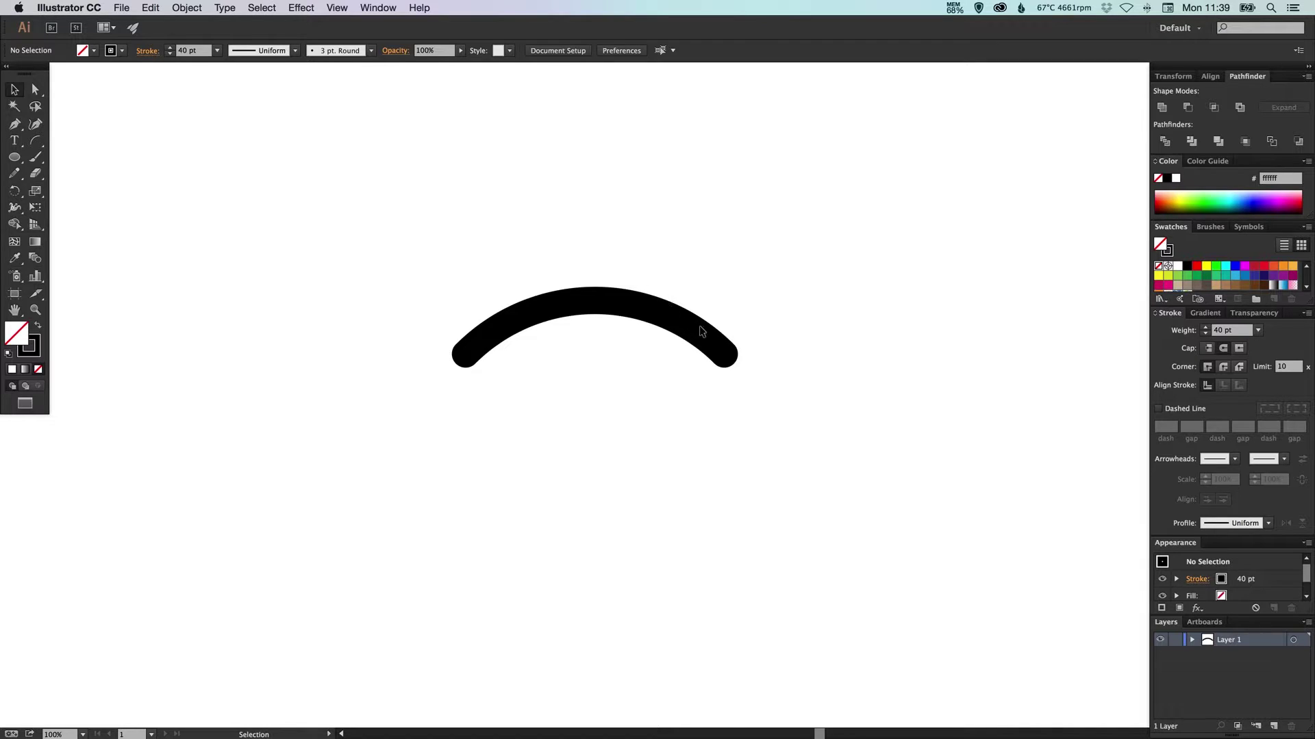
# Step: Copy the arch about 74 px straight down and repeat with Cmd+D for five arches
pyautogui.click(673, 317)
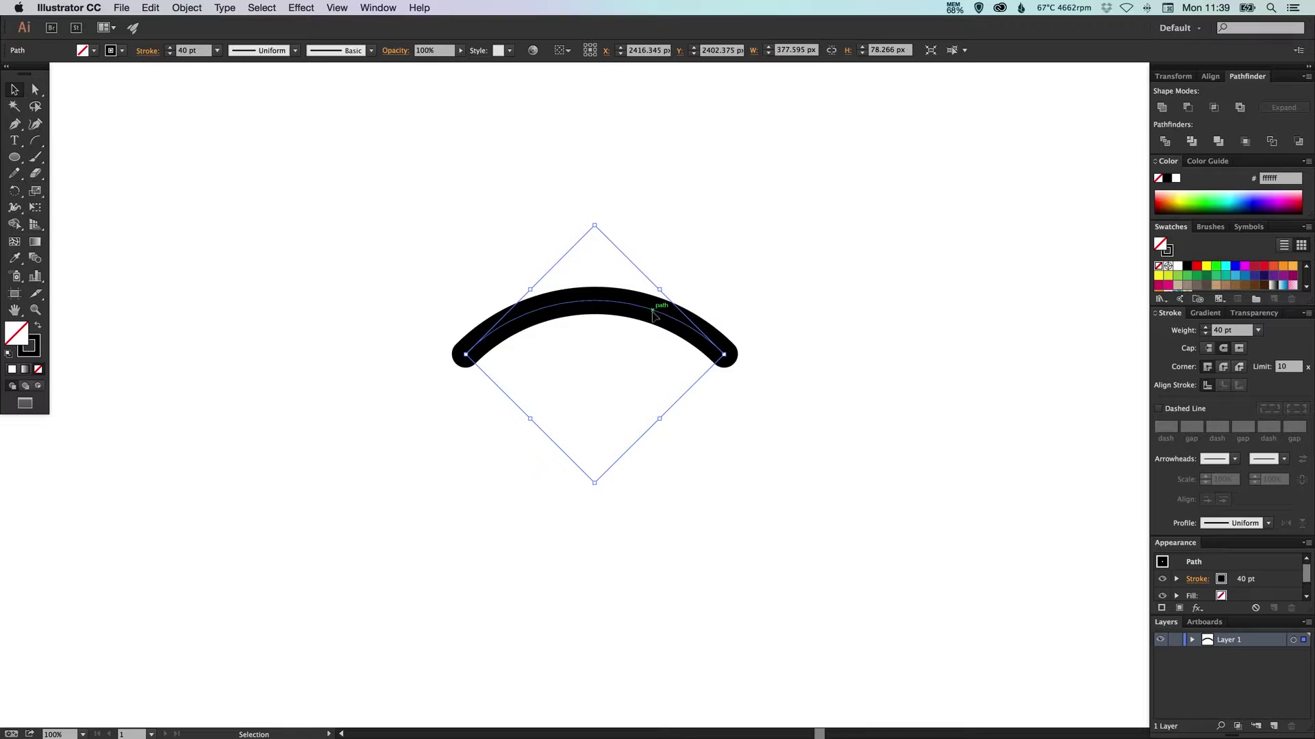
pyautogui.moveTo(656, 323); pyautogui.dragTo(655, 368)
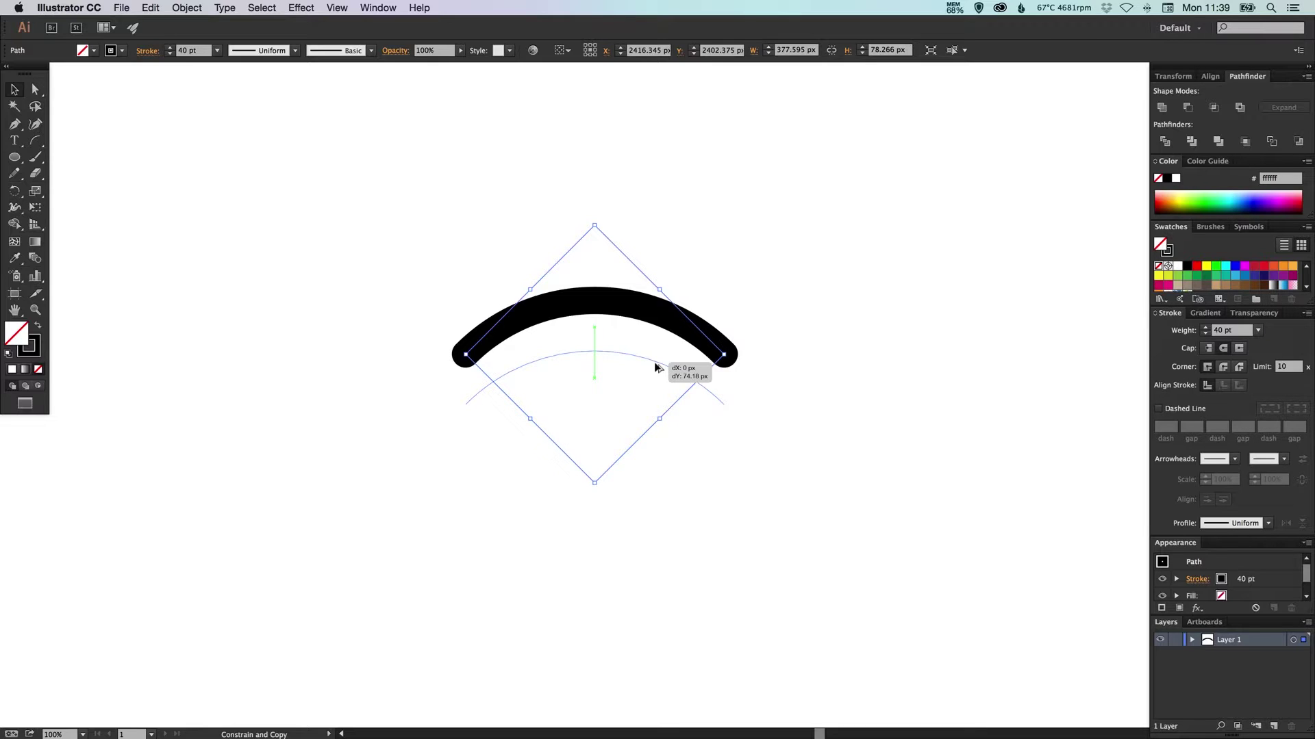
pyautogui.moveTo(655, 367); pyautogui.dragTo(655, 368)
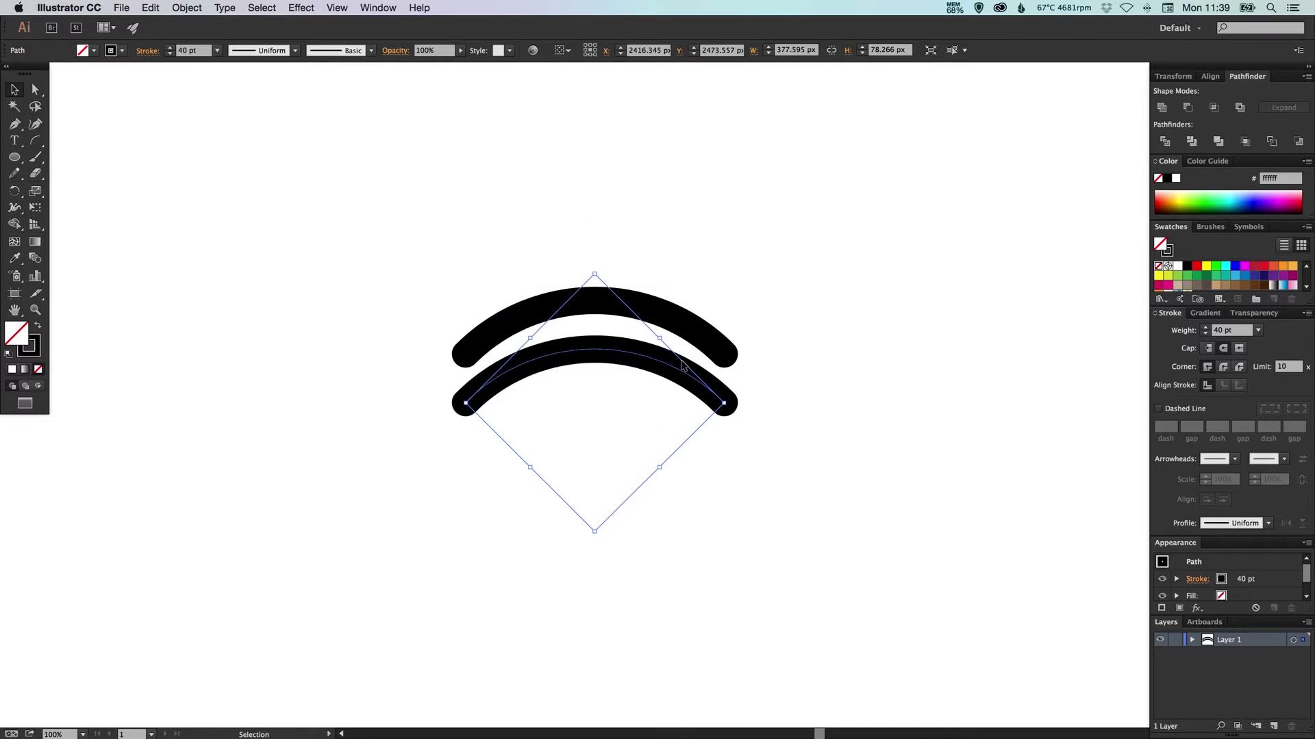
pyautogui.press('super+d')
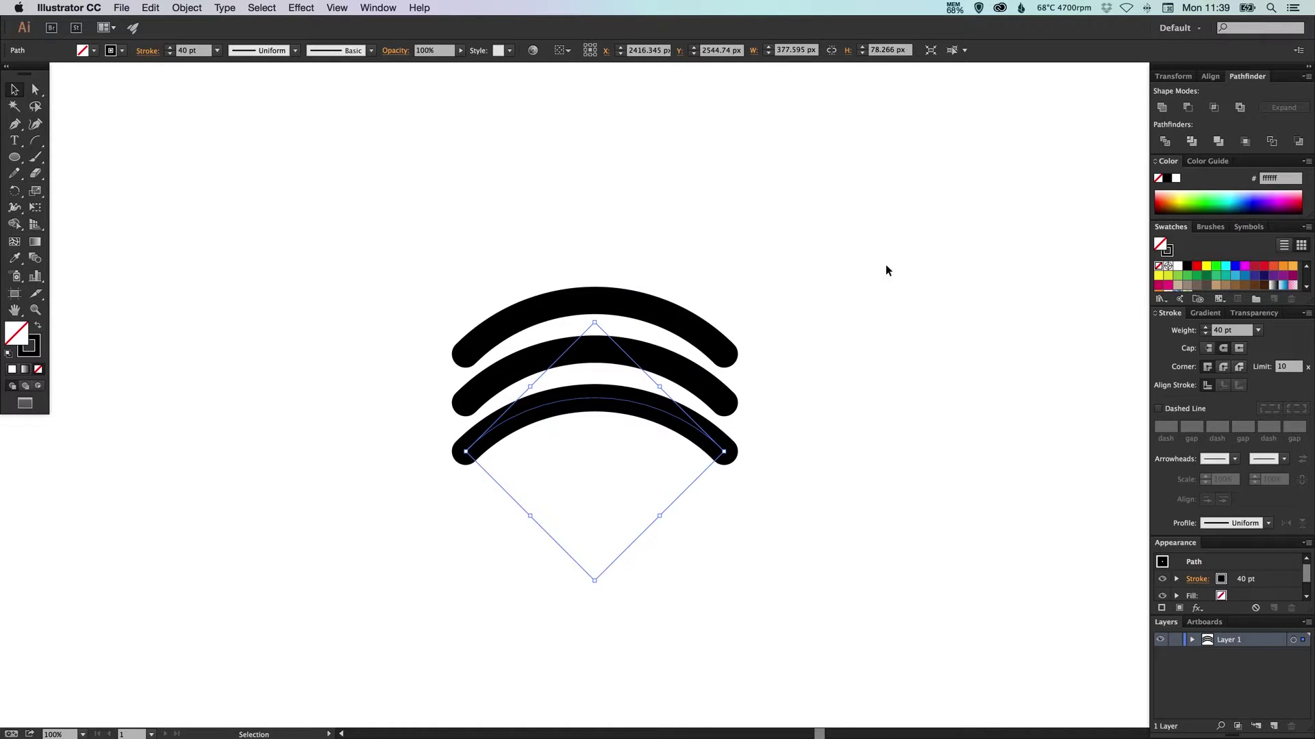
pyautogui.press('super+d')
pyautogui.press('super+d')
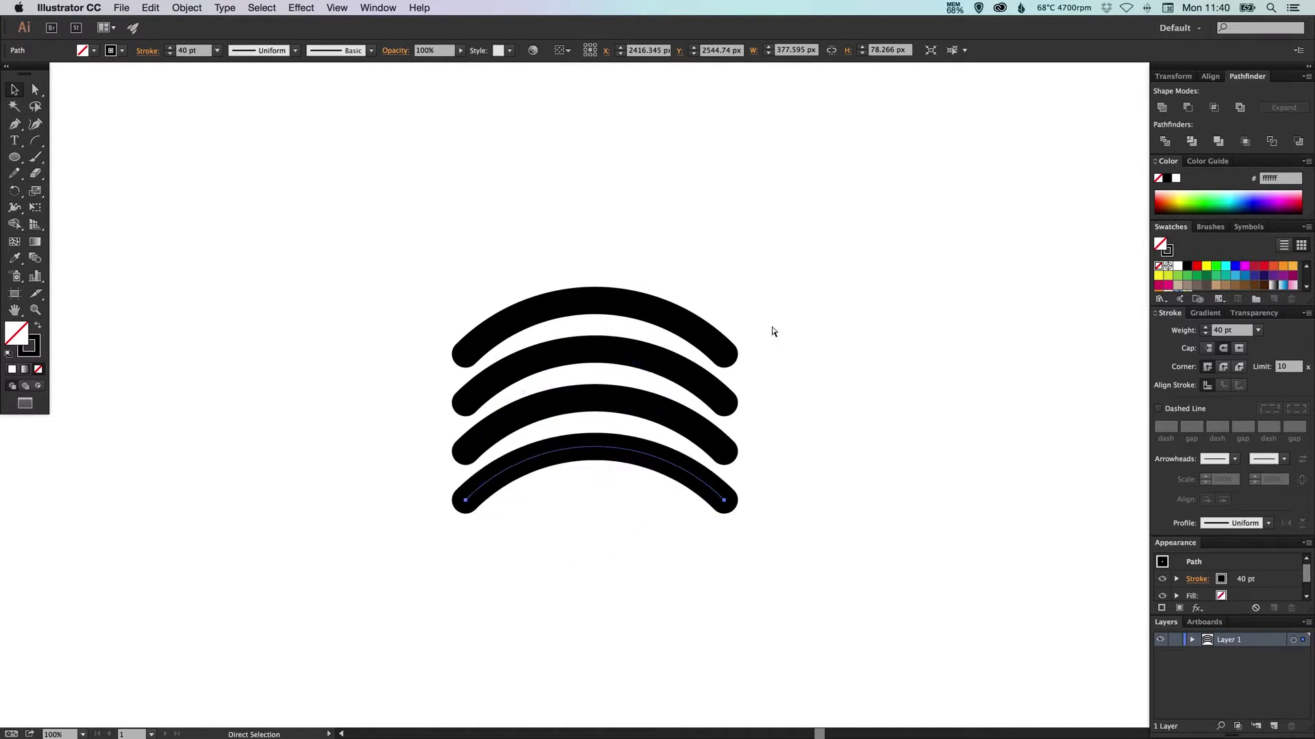
pyautogui.keyDown('shift'); pyautogui.click(606, 450); pyautogui.keyUp('shift')
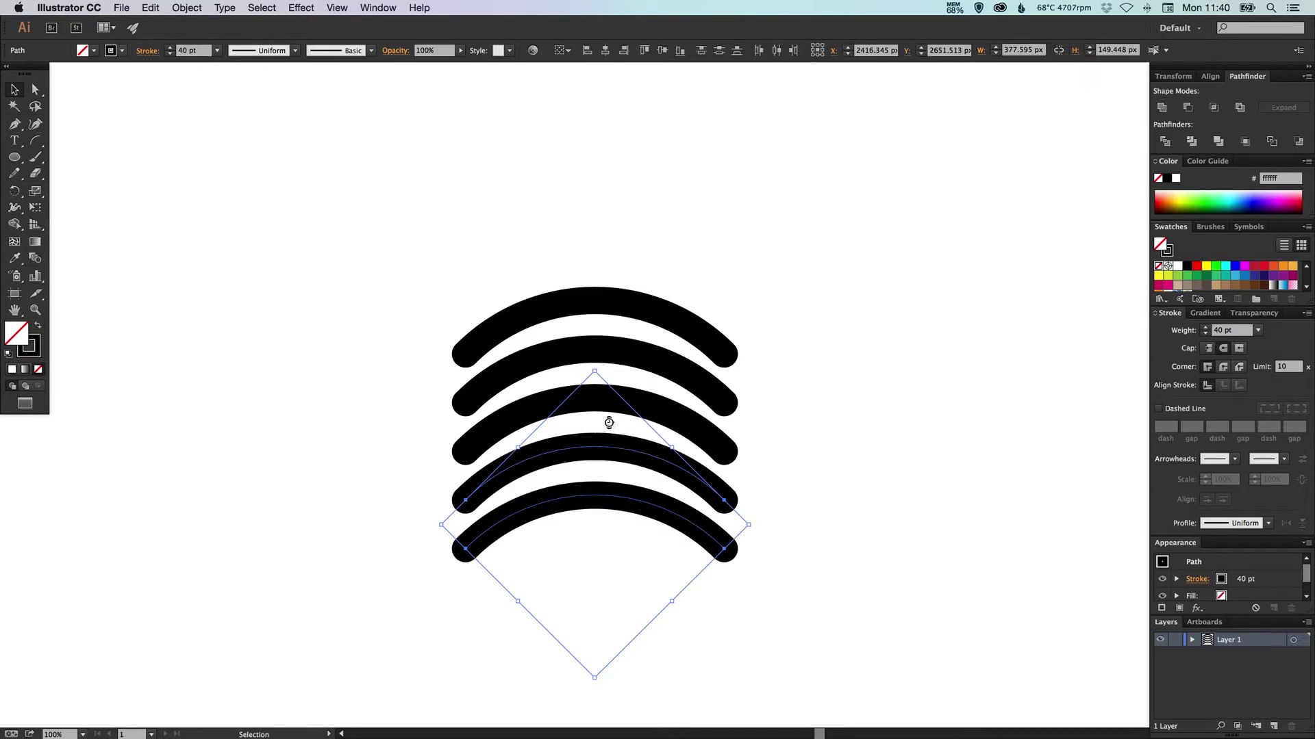
# Step: Delete the two extra bottom arches and shrink the middle arch to about 263 px wide
pyautogui.press('Delete')
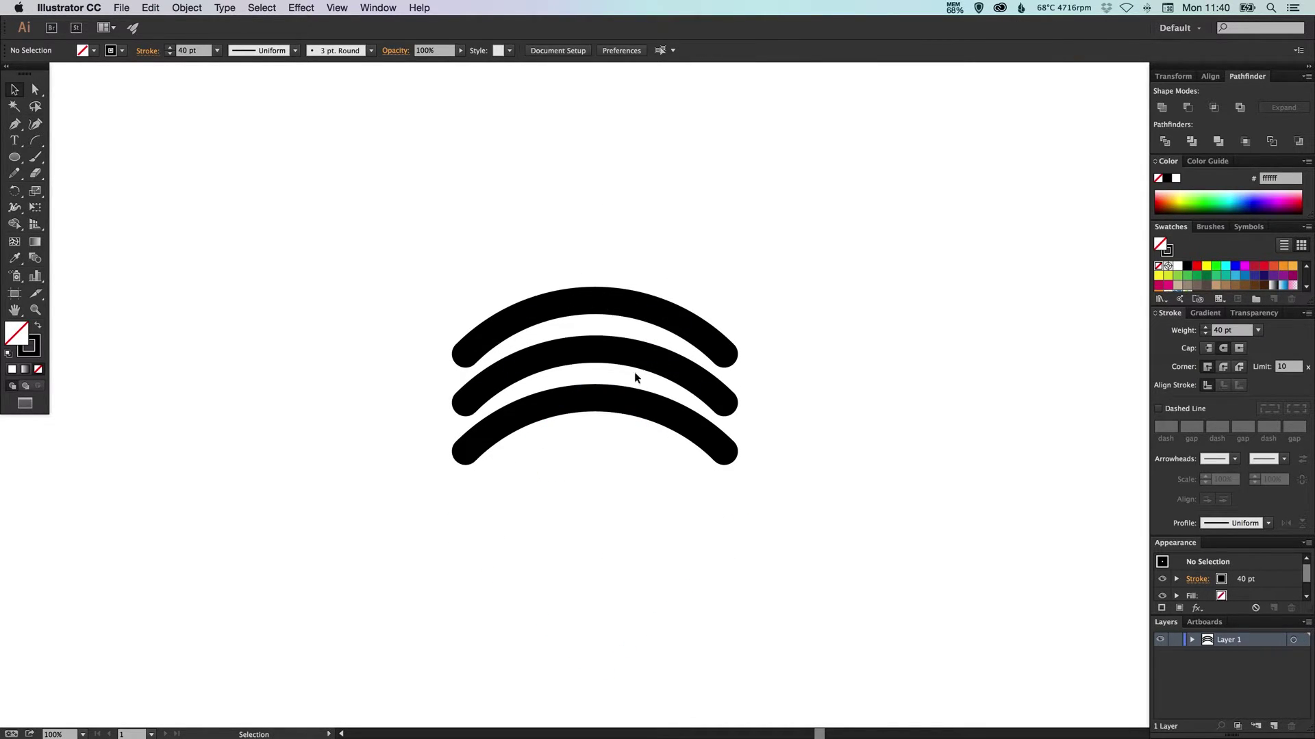
pyautogui.click(603, 353)
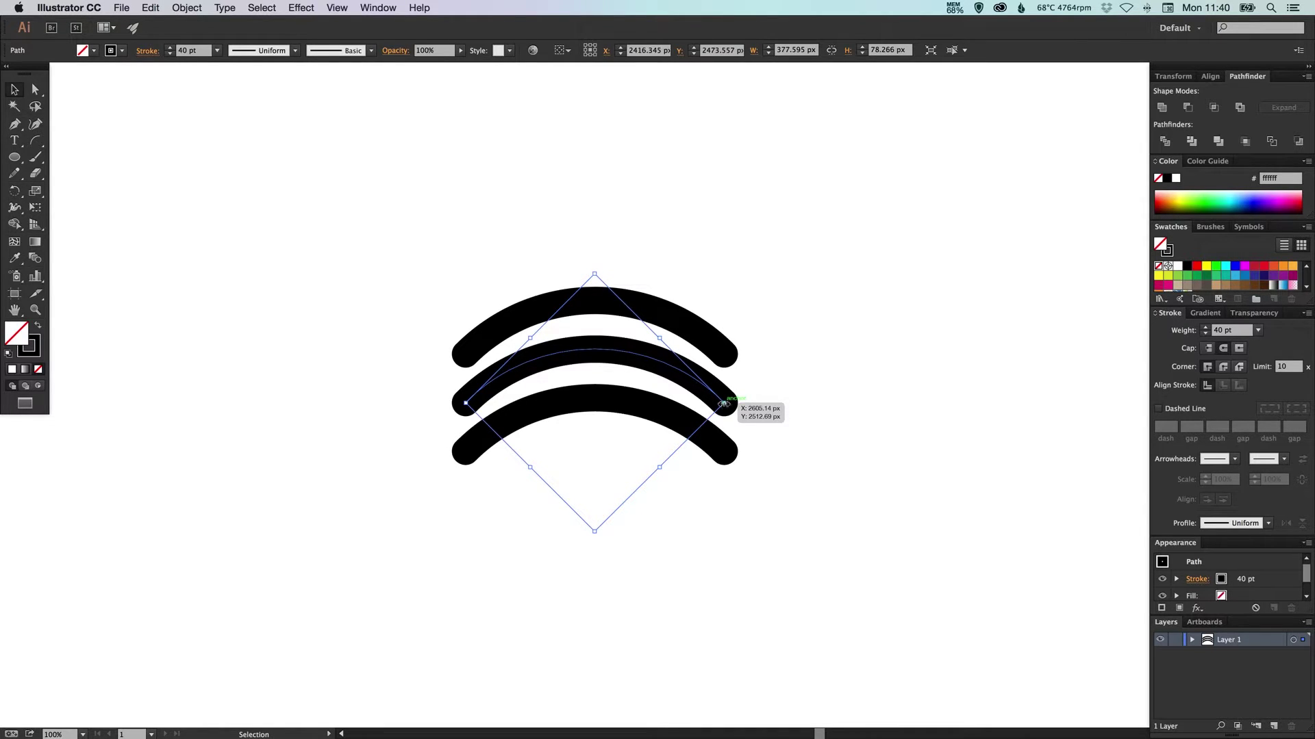
pyautogui.moveTo(724, 405); pyautogui.dragTo(690, 410)
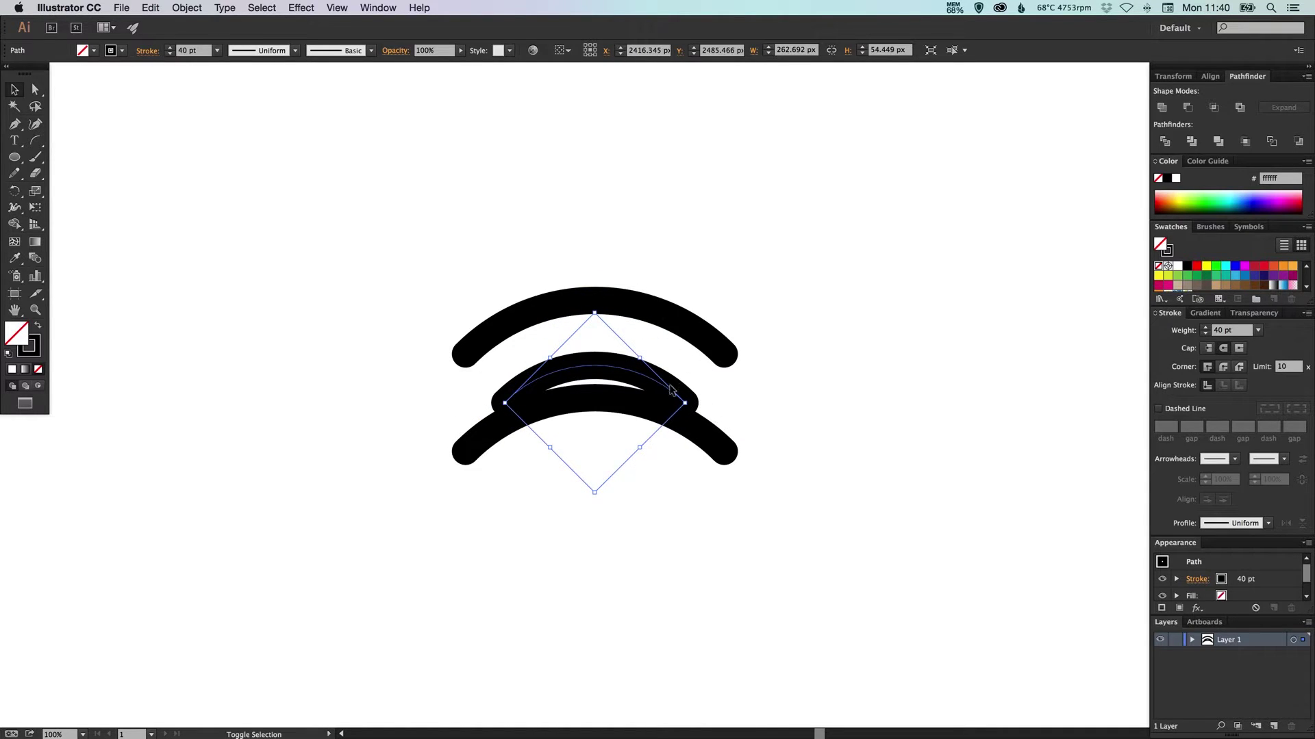
# Step: Shrink the bottom arc to about 141 px wide and move it up slightly
pyautogui.click(719, 441)
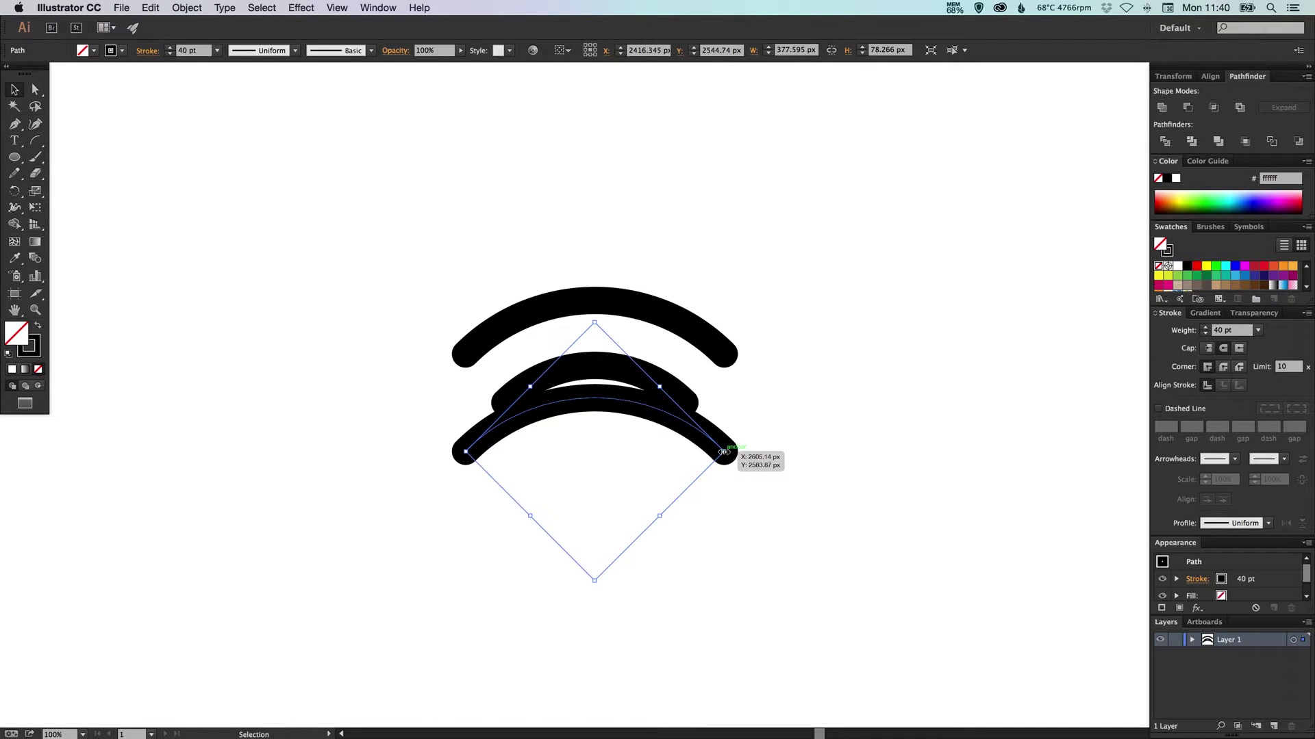
pyautogui.moveTo(723, 452); pyautogui.dragTo(650, 458)
pyautogui.click(697, 431)
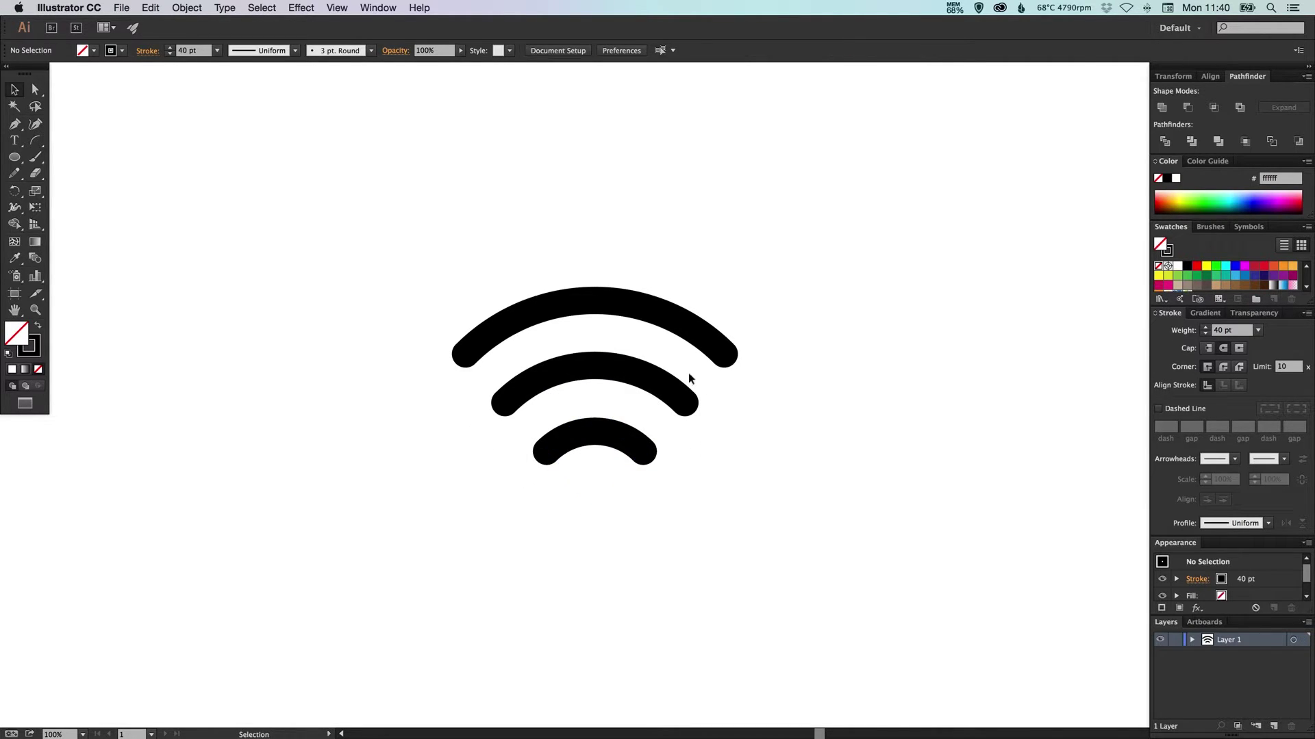
pyautogui.click(617, 369)
pyautogui.moveTo(617, 438); pyautogui.dragTo(616, 429)
pyautogui.moveTo(537, 235); pyautogui.dragTo(631, 500)
# Step: Apply Vertical Distribute Center to the three arcs for even spacing
pyautogui.click(719, 52)
pyautogui.click(748, 105)
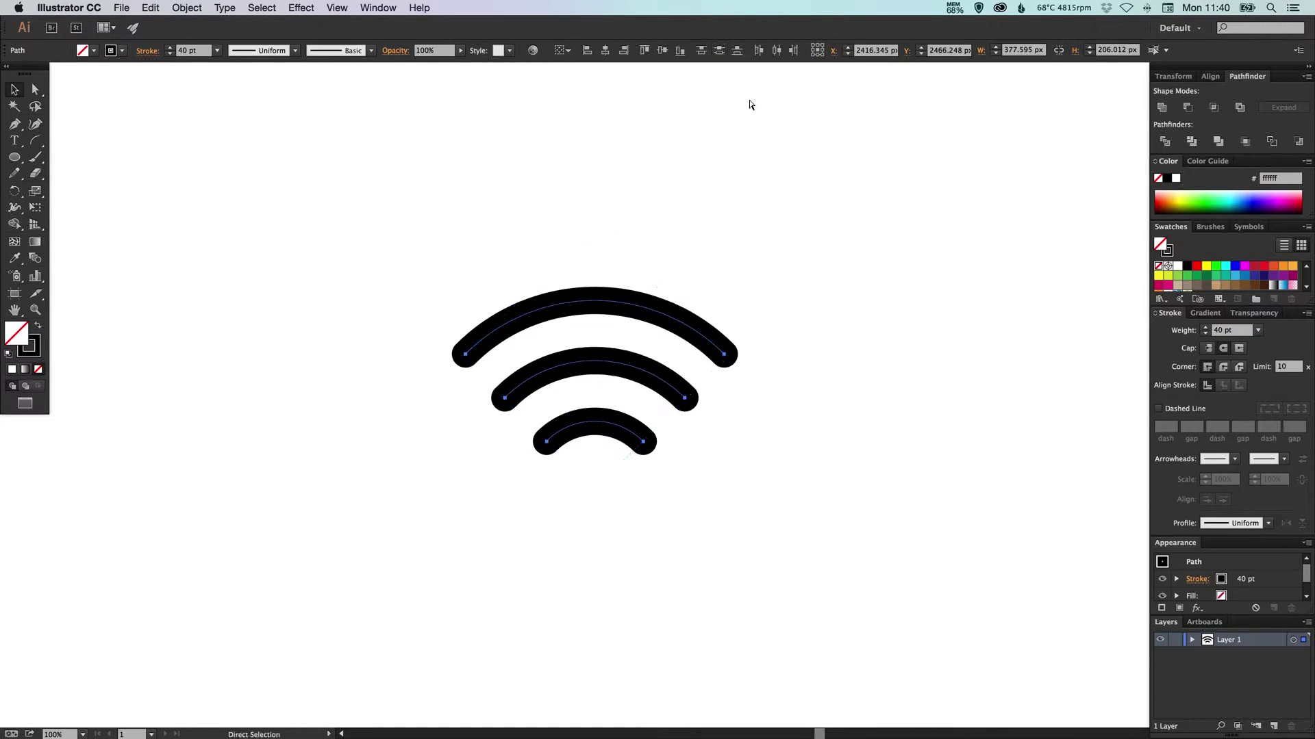
pyautogui.press('super+z')
pyautogui.click(803, 355)
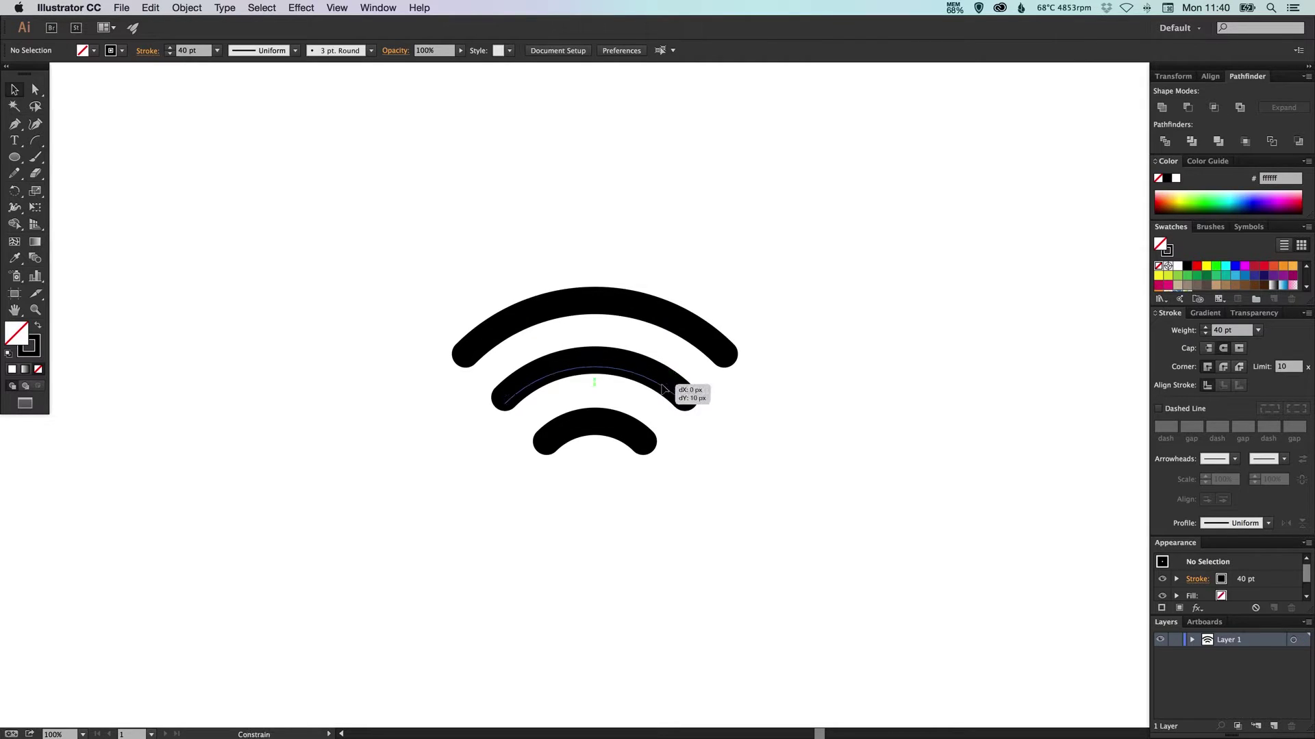
pyautogui.click(685, 392)
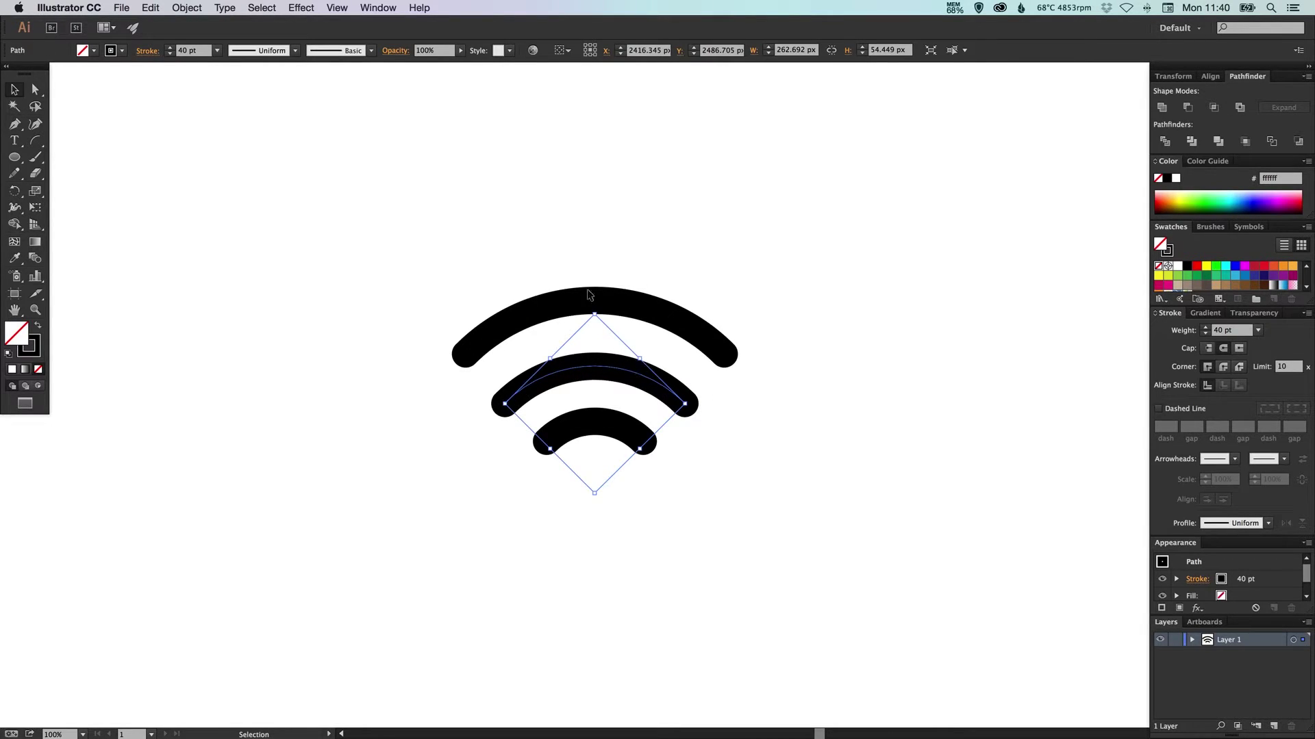
pyautogui.moveTo(548, 228); pyautogui.dragTo(660, 537)
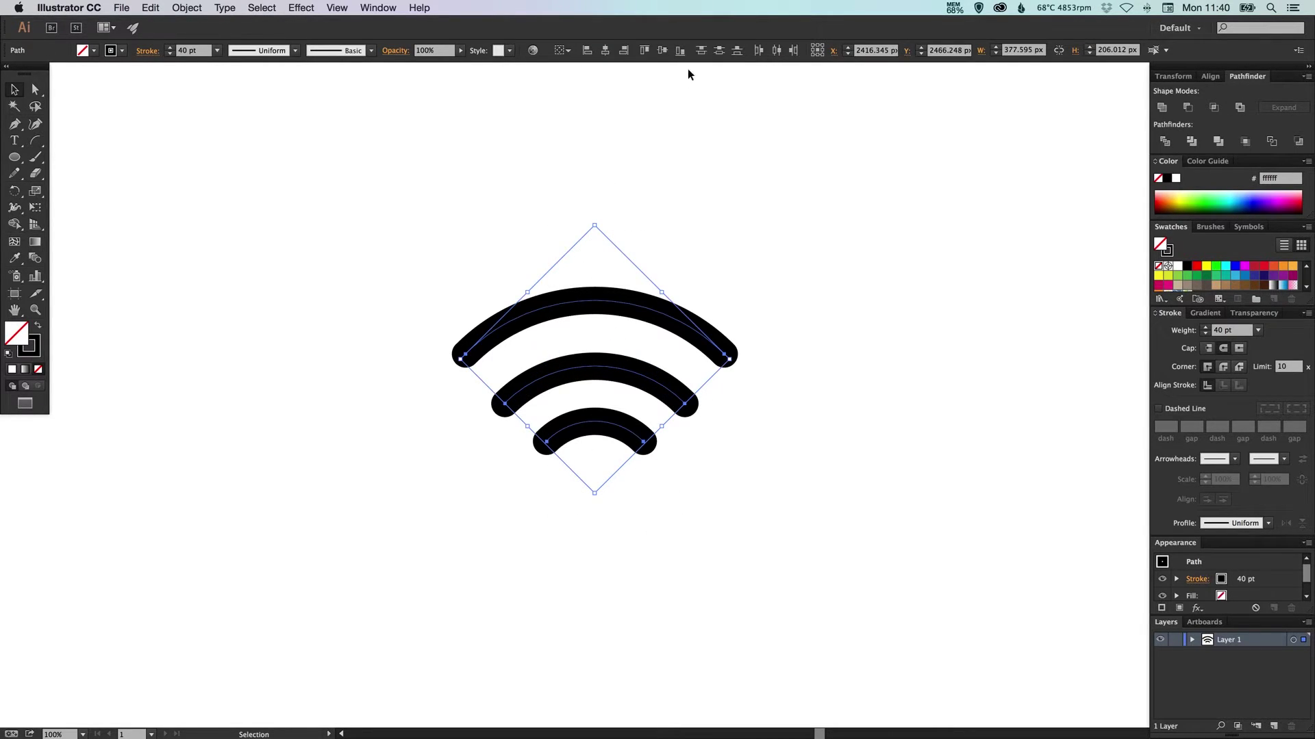
pyautogui.click(722, 51)
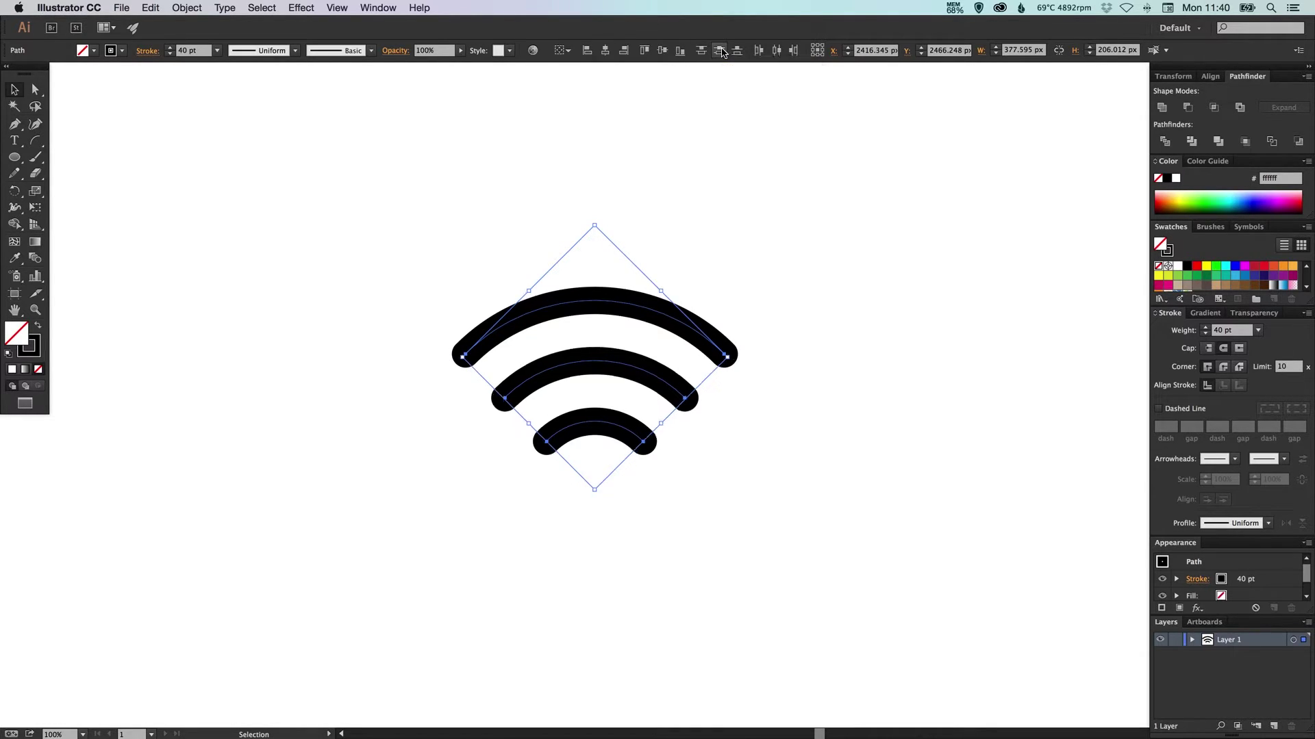
pyautogui.click(883, 404)
pyautogui.moveTo(455, 266); pyautogui.dragTo(683, 492)
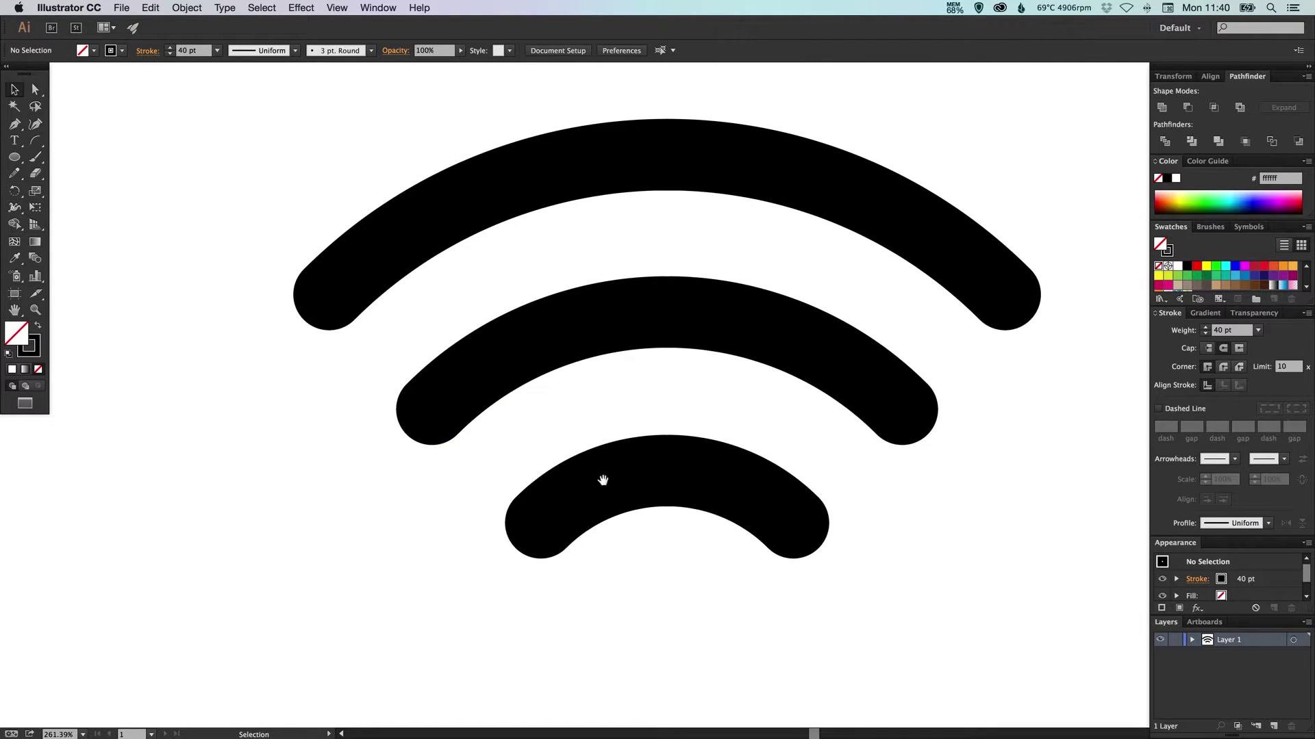
# Step: Below the smallest arc, draw a tiny 40 pt round-capped line segment for the dot
pyautogui.press('super+minus')
pyautogui.scroll(-5, 649, 387)
pyautogui.hscroll(4, 650, 388)
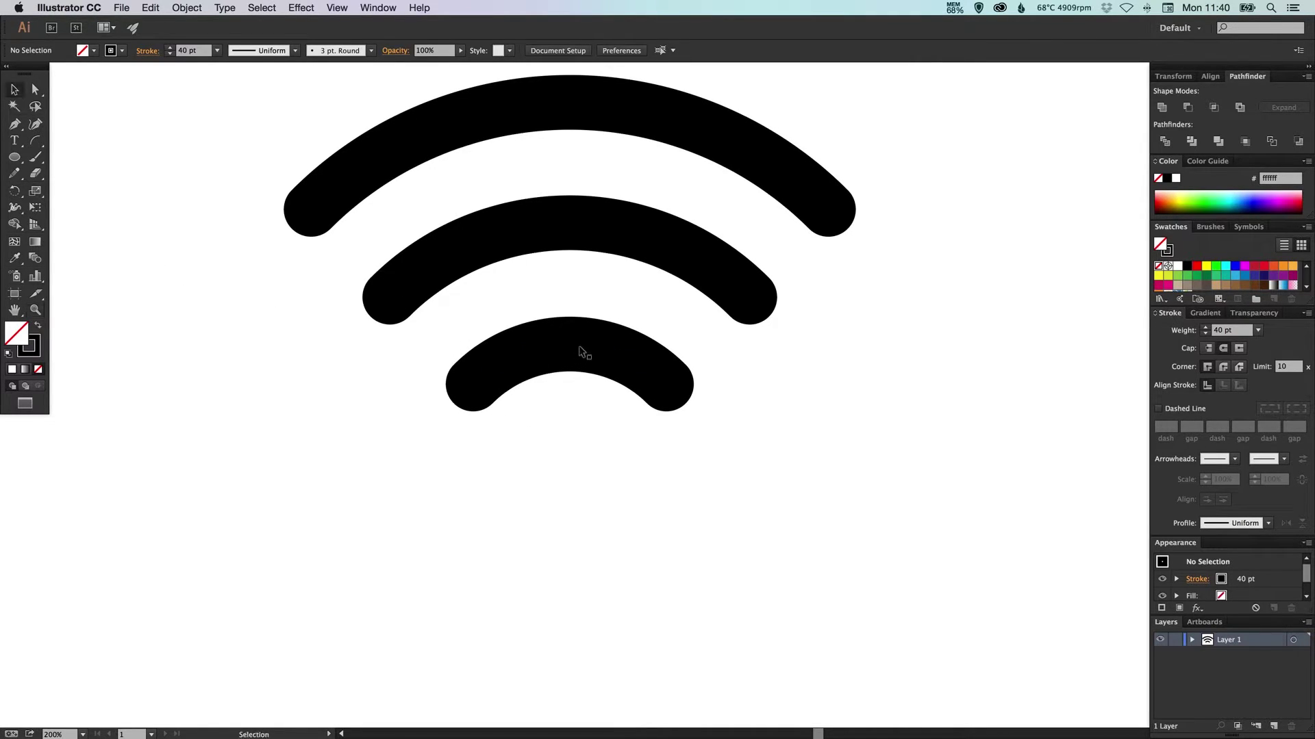
pyautogui.click(580, 352)
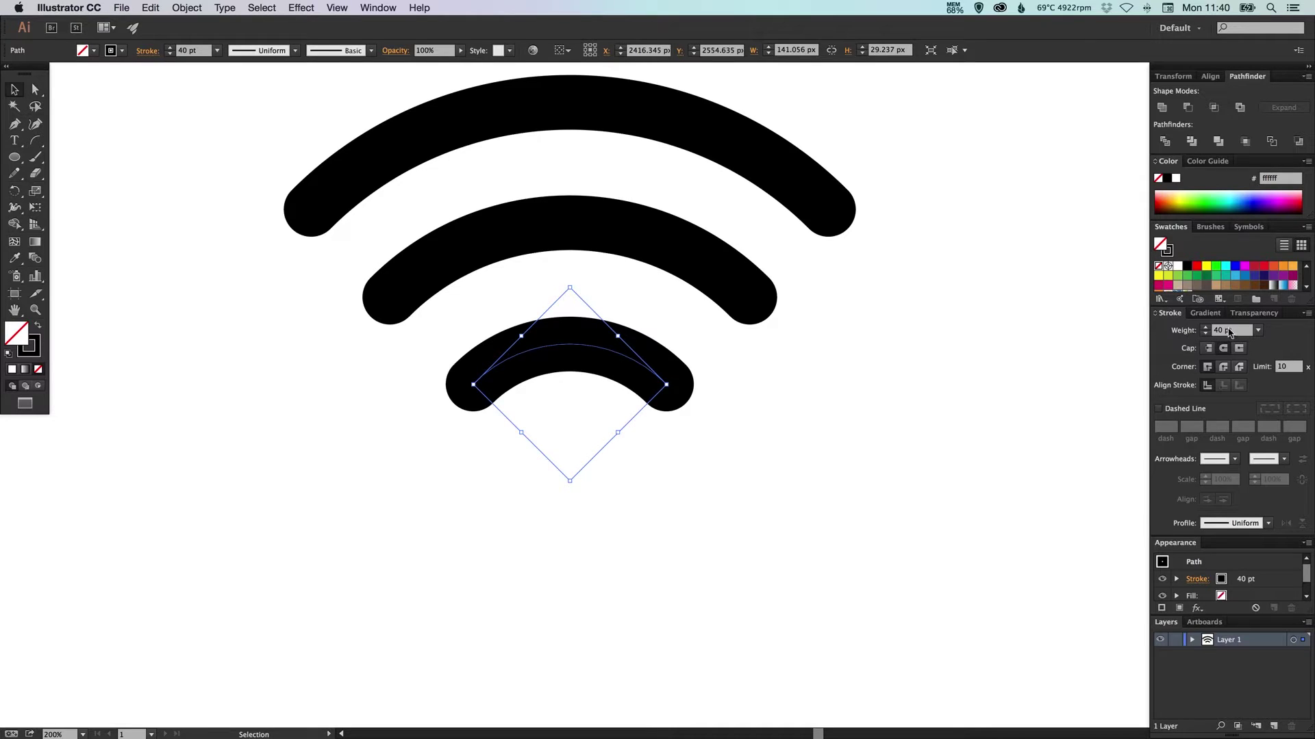
pyautogui.click(668, 466)
pyautogui.press('z')
pyautogui.moveTo(584, 438); pyautogui.dragTo(532, 416)
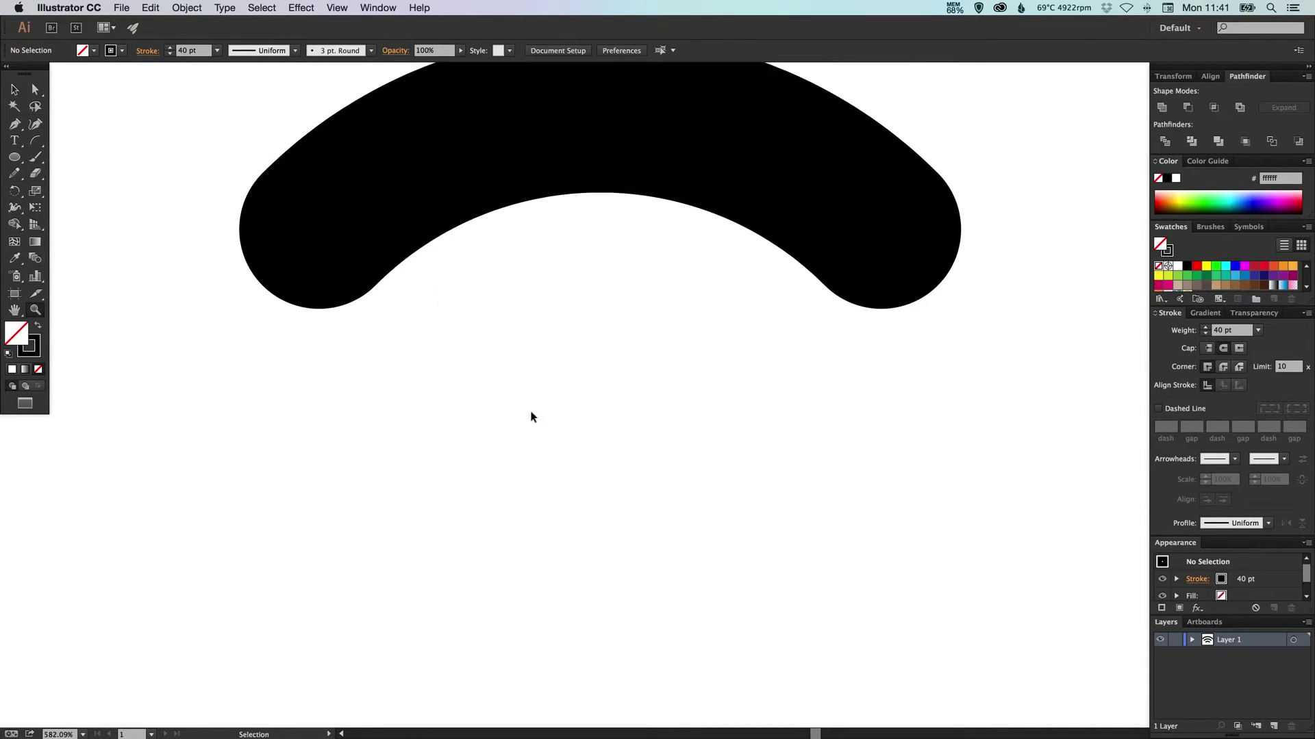
pyautogui.moveTo(528, 354); pyautogui.dragTo(627, 468)
pyautogui.press('v')
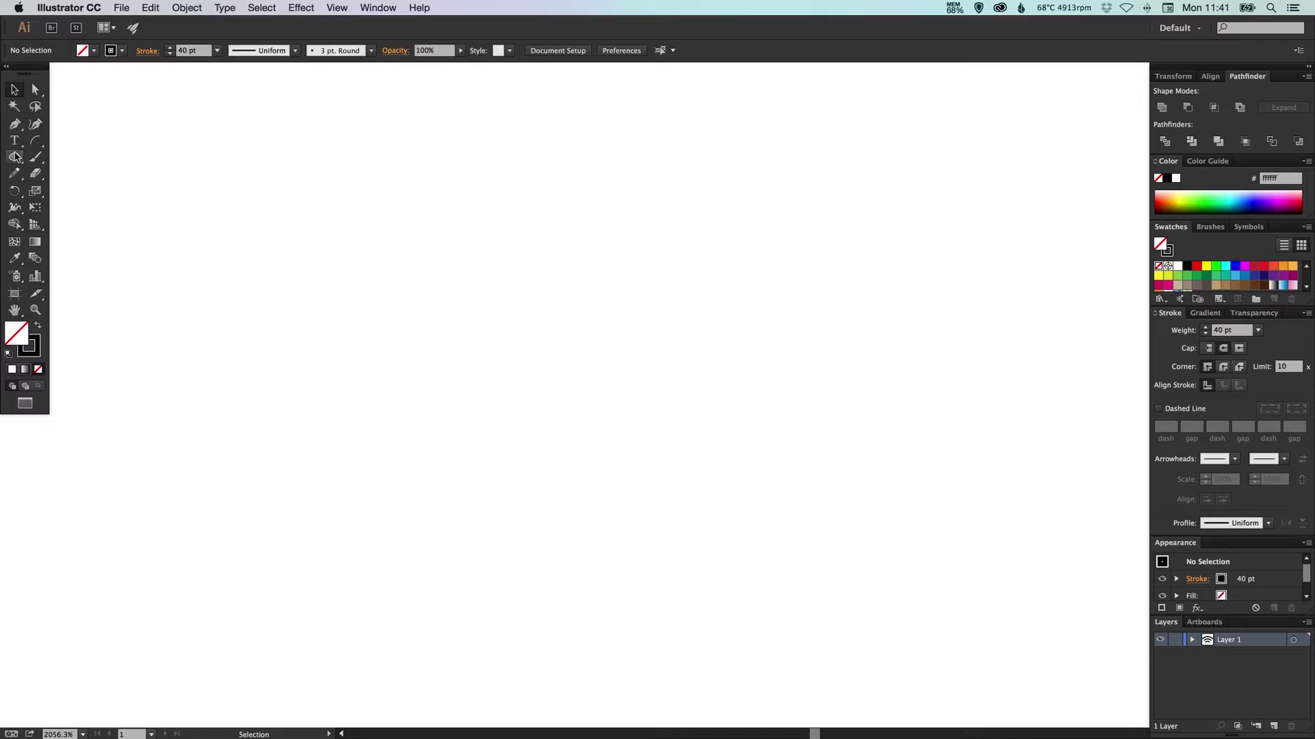
pyautogui.moveTo(35, 141); pyautogui.dragTo(91, 142)
pyautogui.moveTo(515, 410); pyautogui.dragTo(525, 411)
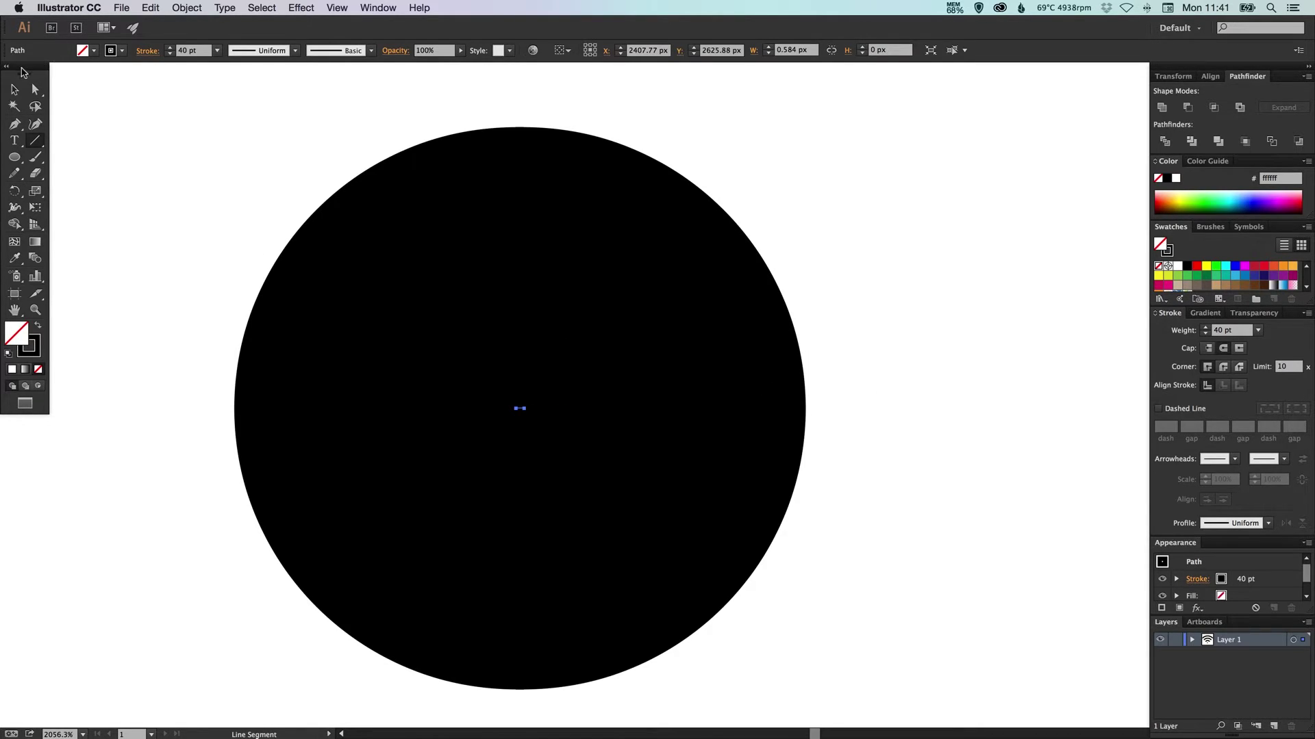
# Step: Move the tiny line's endpoint anchor so the path forms a round dot
pyautogui.click(35, 89)
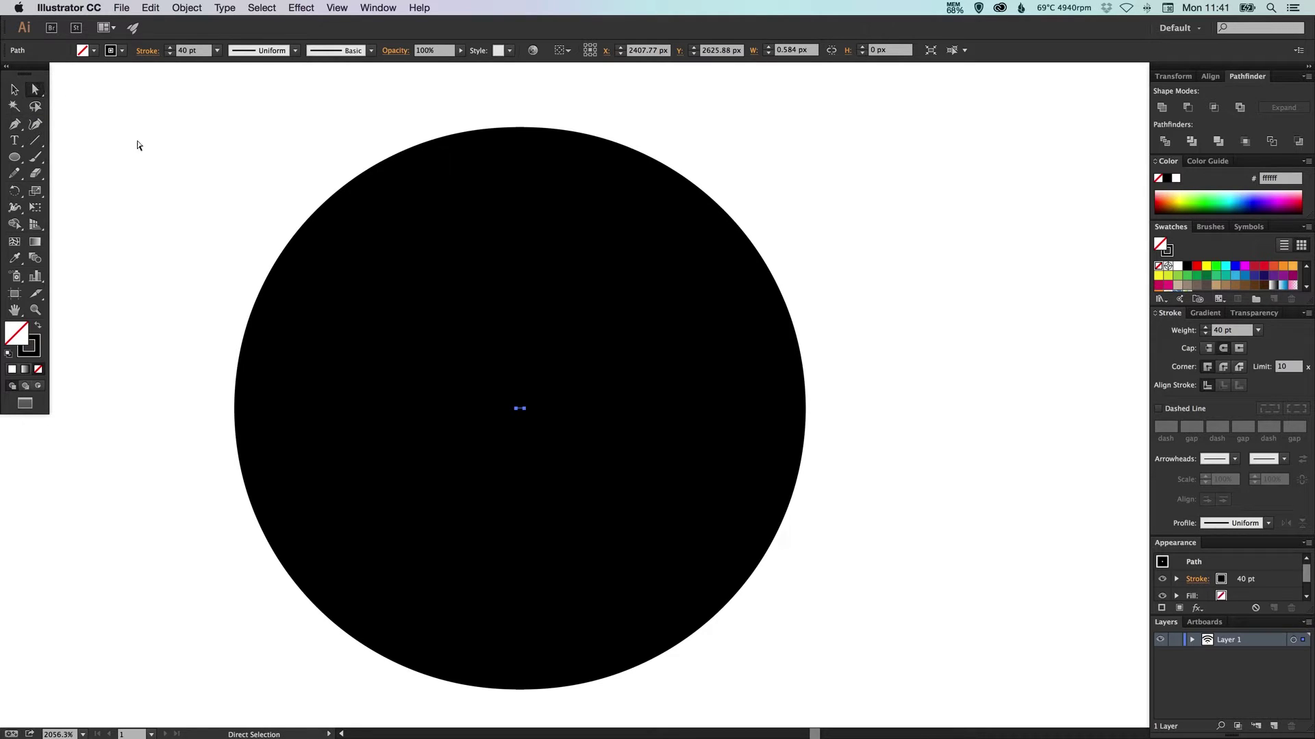
pyautogui.click(243, 215)
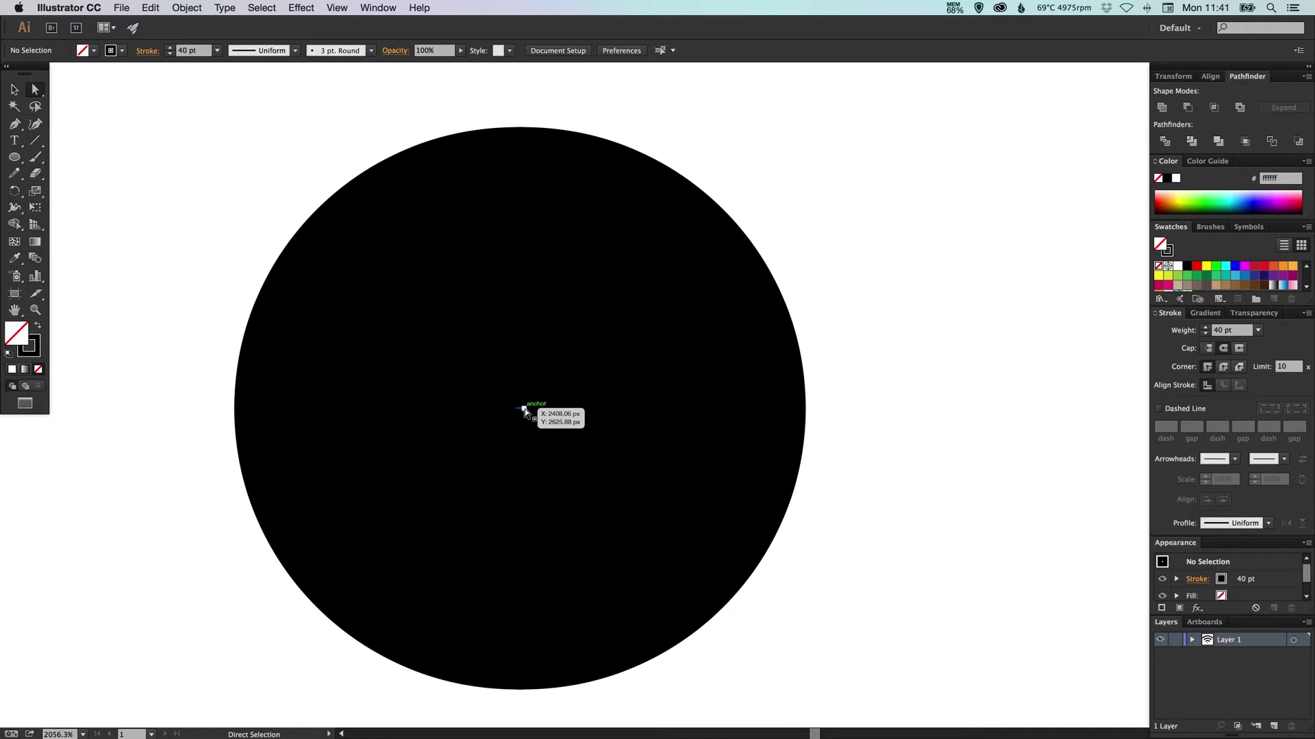
pyautogui.moveTo(524, 408); pyautogui.dragTo(517, 410)
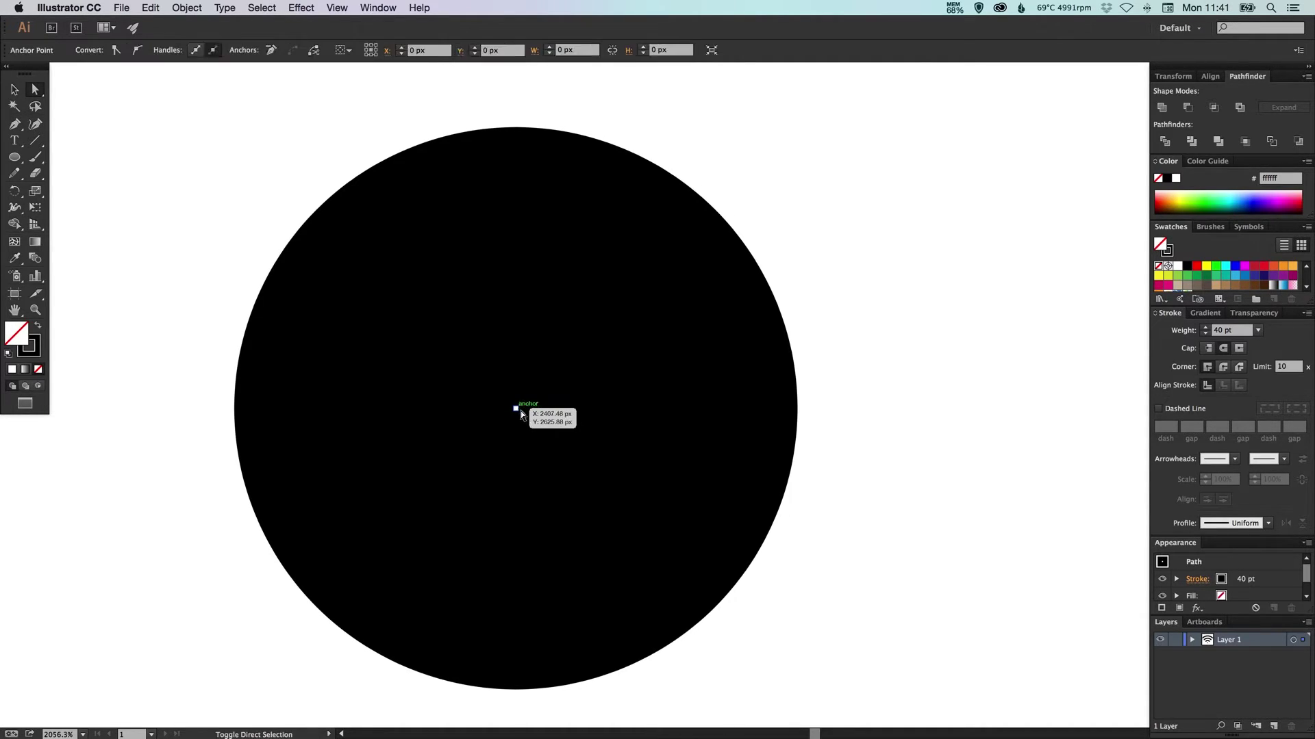
pyautogui.press('v')
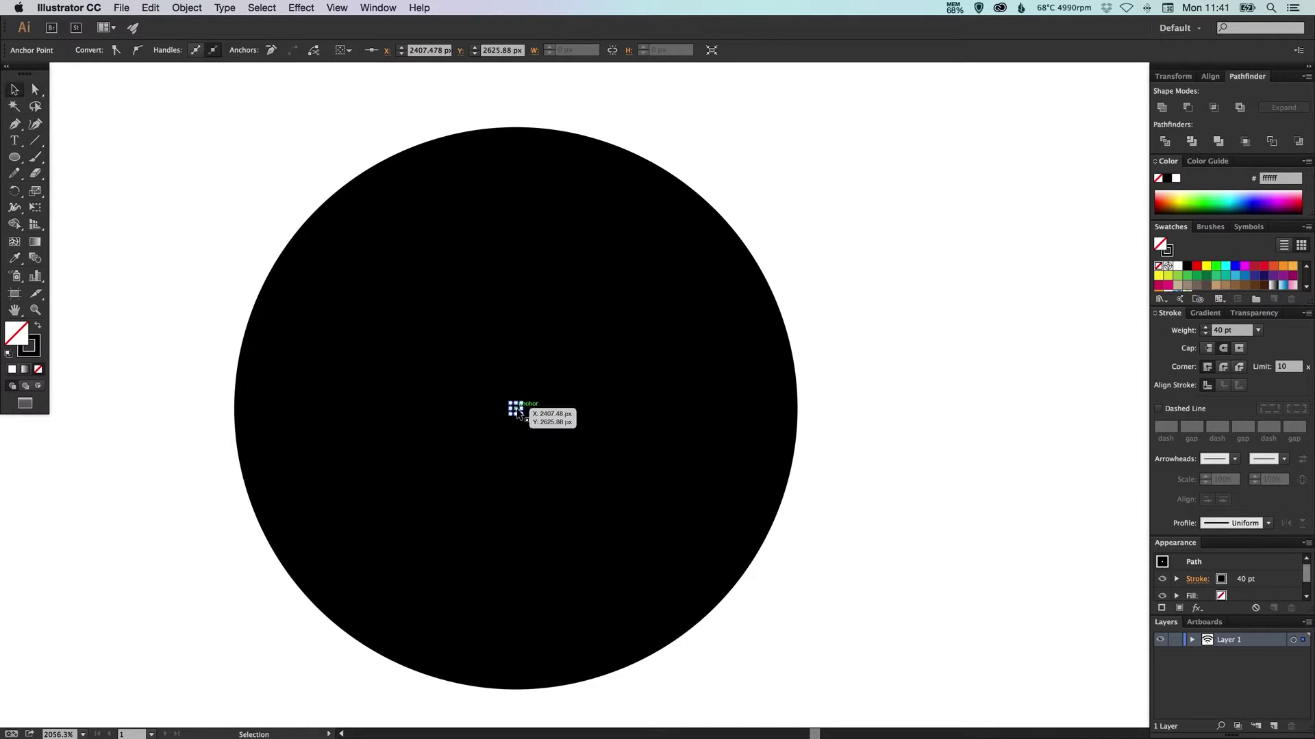
pyautogui.click(866, 392)
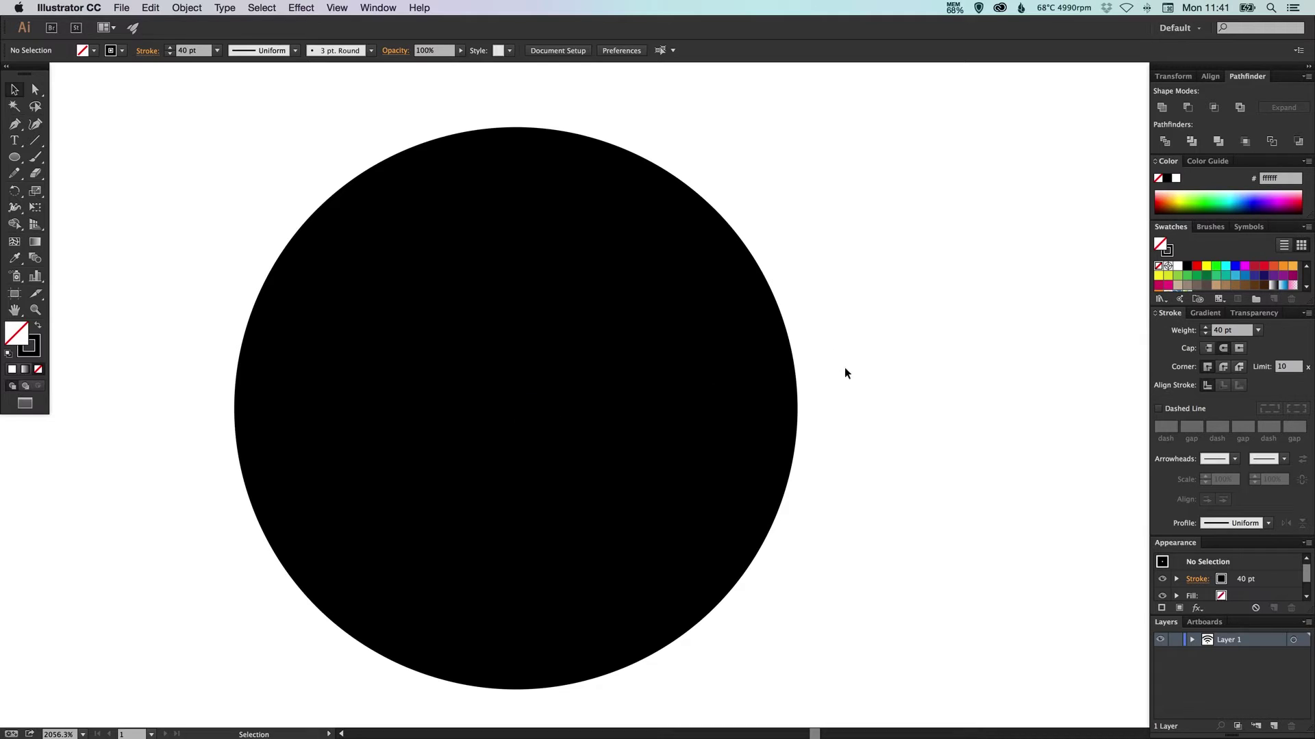
# Step: Horizontally centre-align the three arcs and the dot, then view the icon at 150%
pyautogui.press('super+0')
pyautogui.press('super+minus')
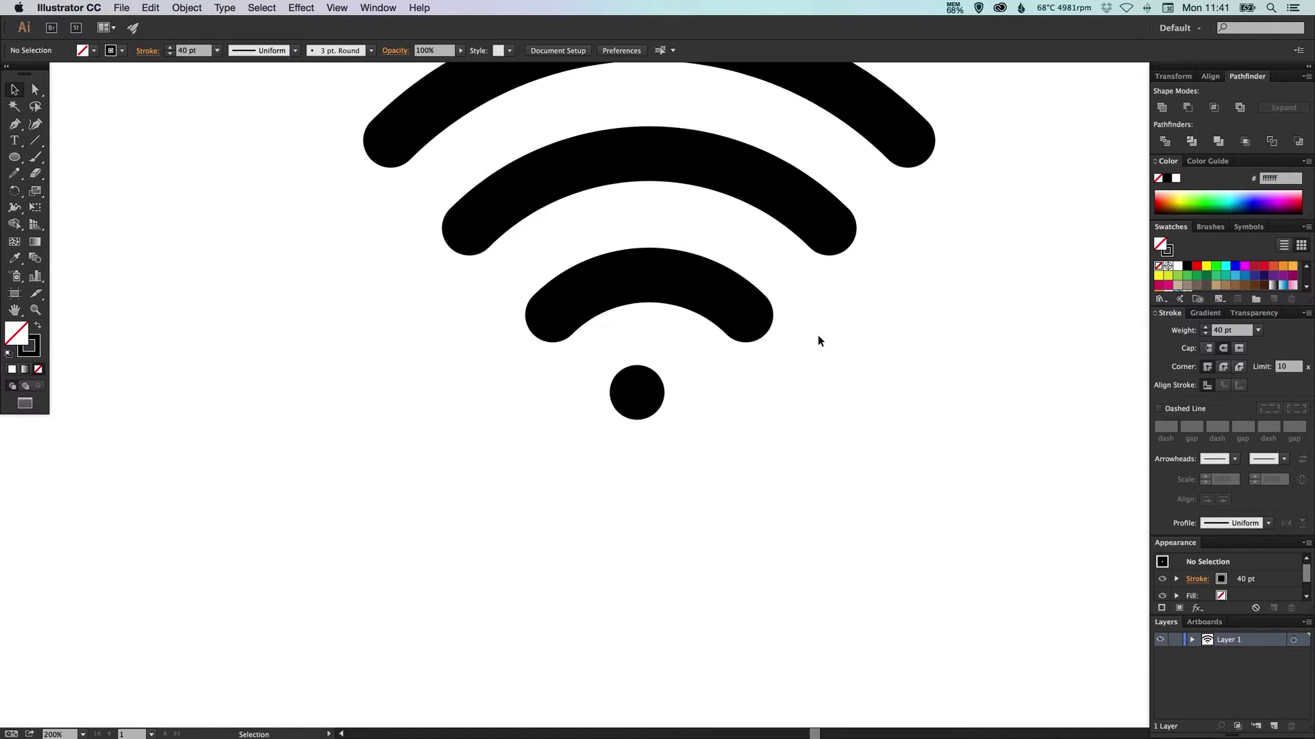
pyautogui.scroll(3, 856, 390)
pyautogui.hscroll(4, 856, 390)
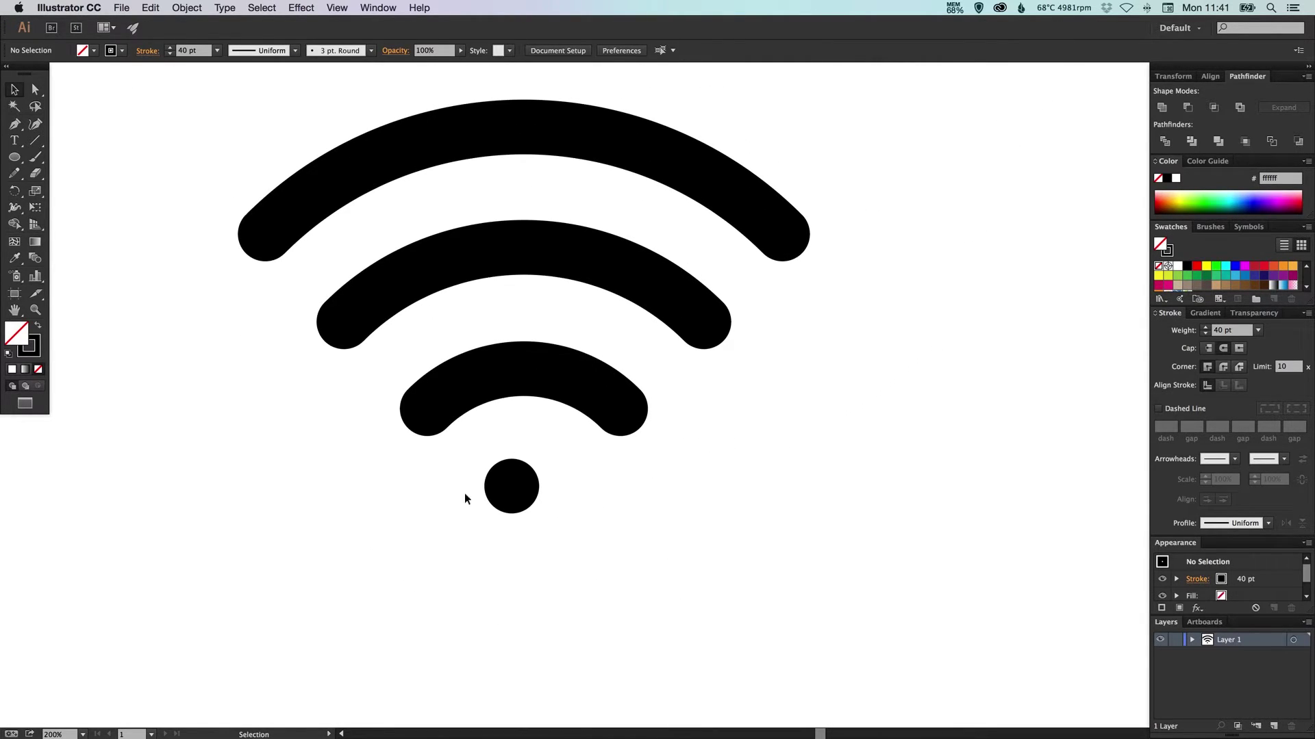
pyautogui.moveTo(234, 554); pyautogui.dragTo(666, 186)
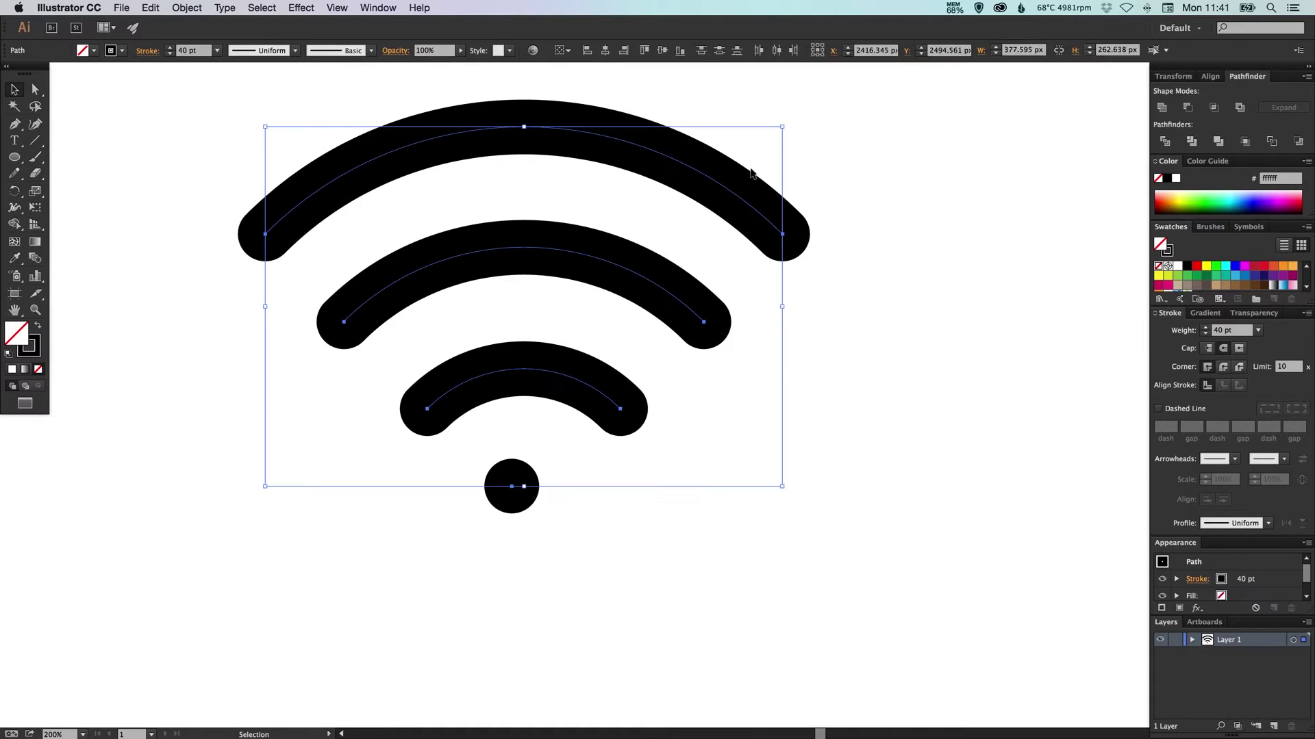
pyautogui.click(605, 52)
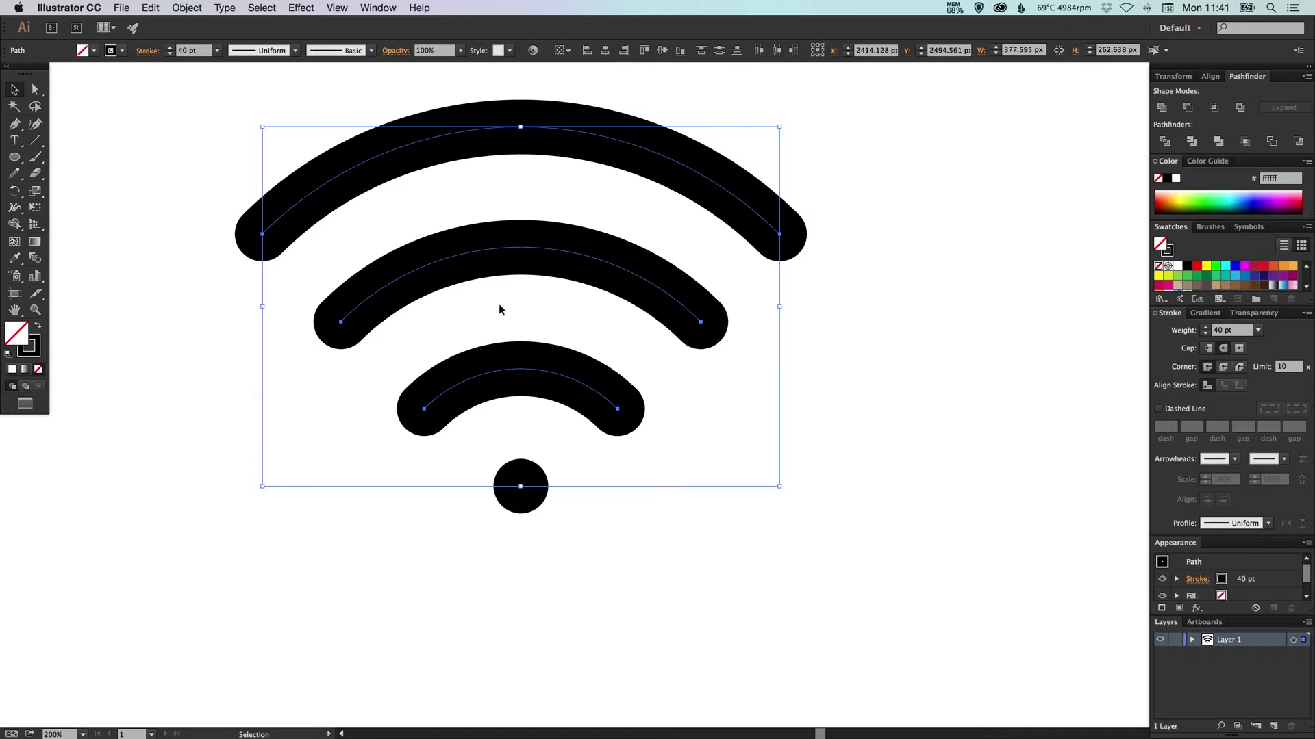
pyautogui.click(979, 314)
pyautogui.press('super+1')
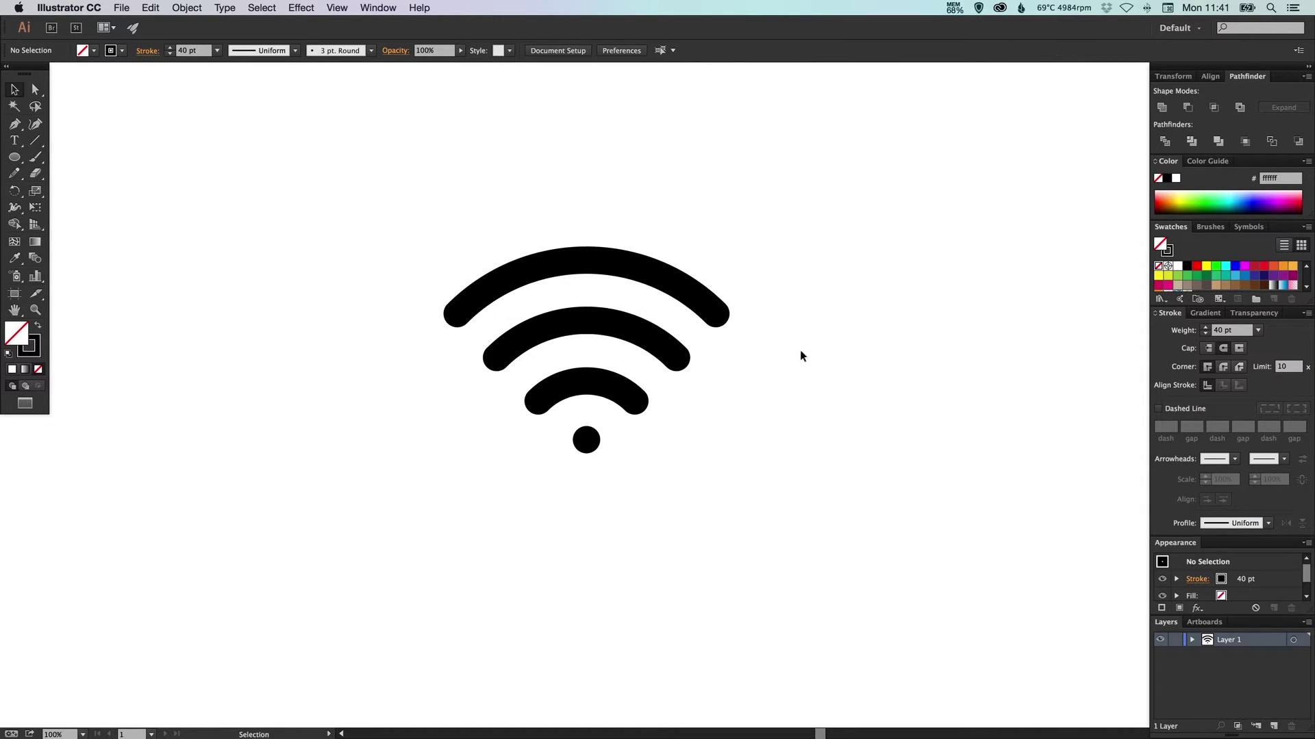
pyautogui.press('z')
pyautogui.click(575, 331)
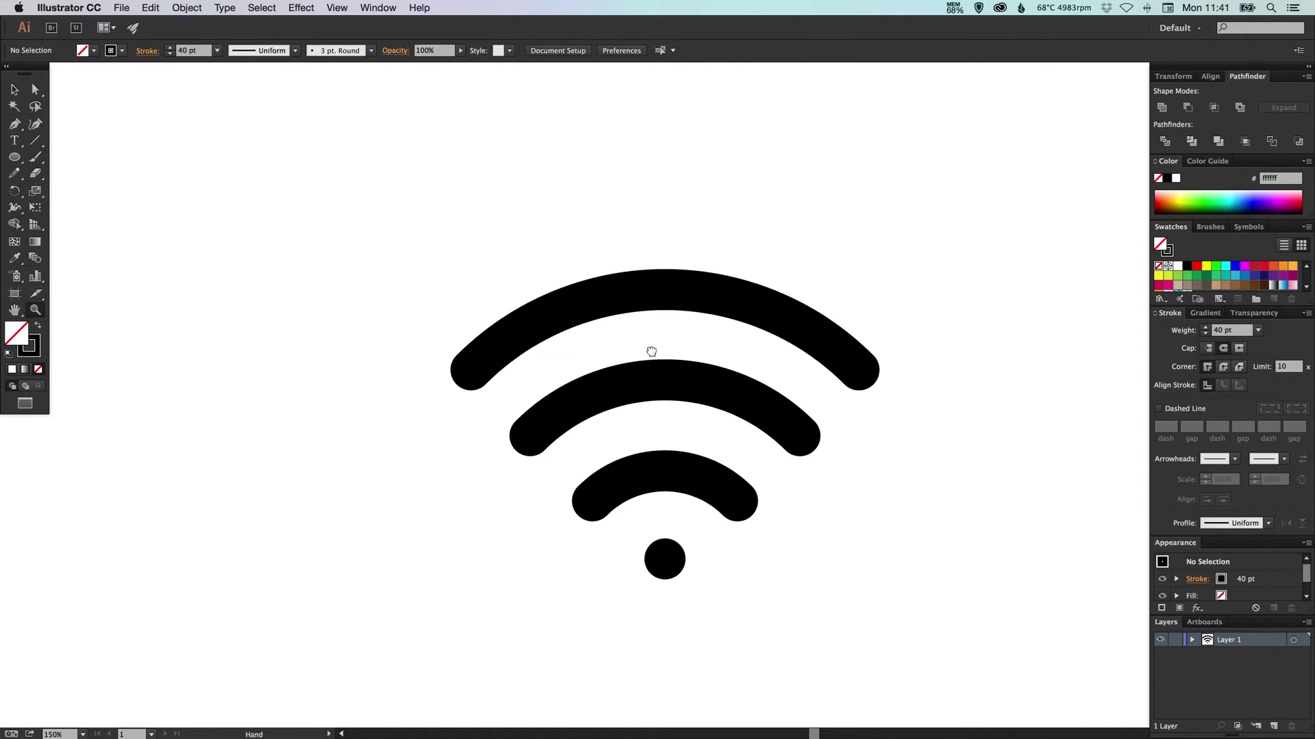
pyautogui.moveTo(652, 351); pyautogui.dragTo(607, 306)
pyautogui.press('v')
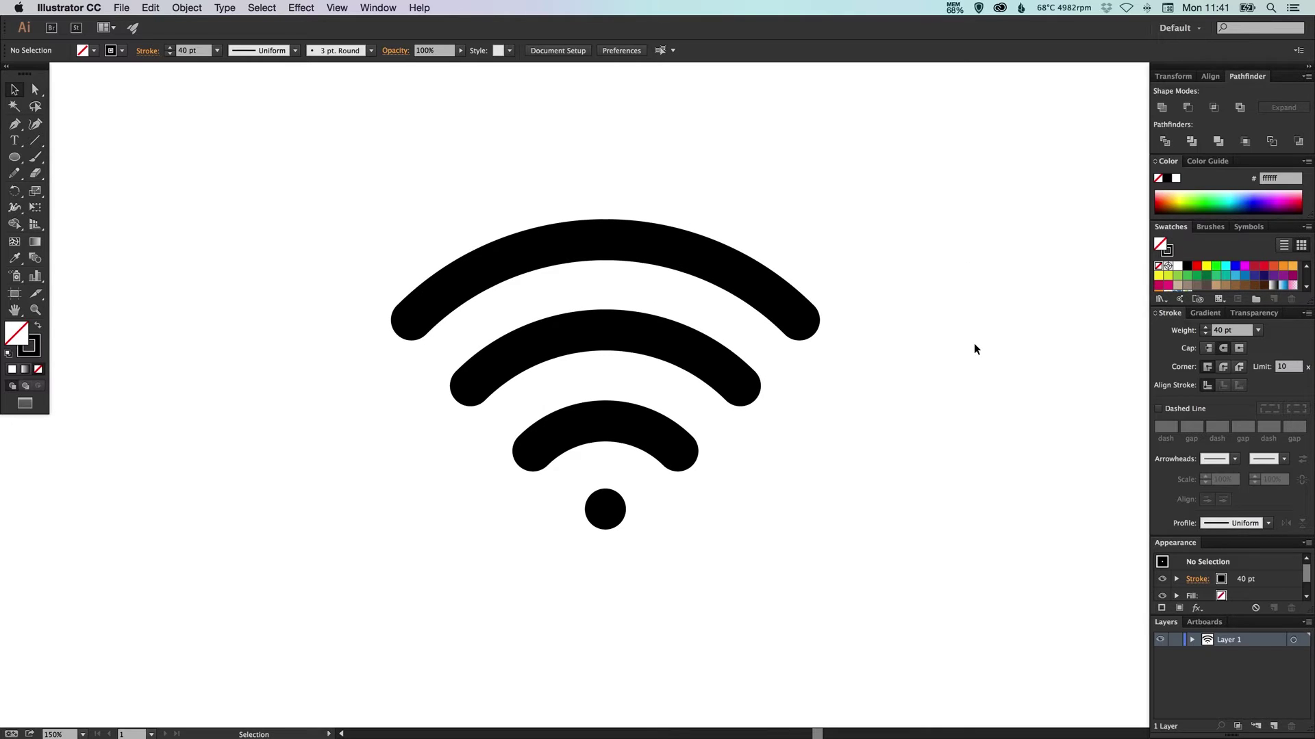
pyautogui.press('a')
pyautogui.press('super+y')
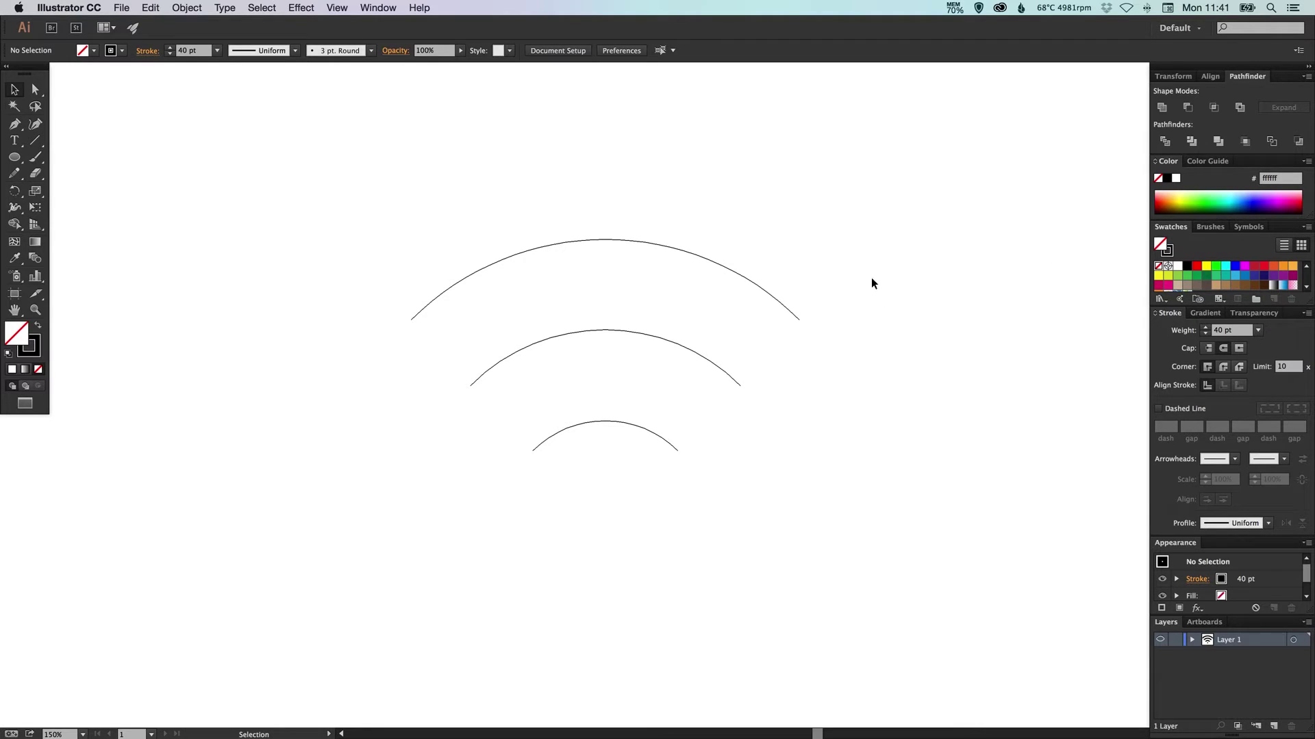
pyautogui.press('super+y')
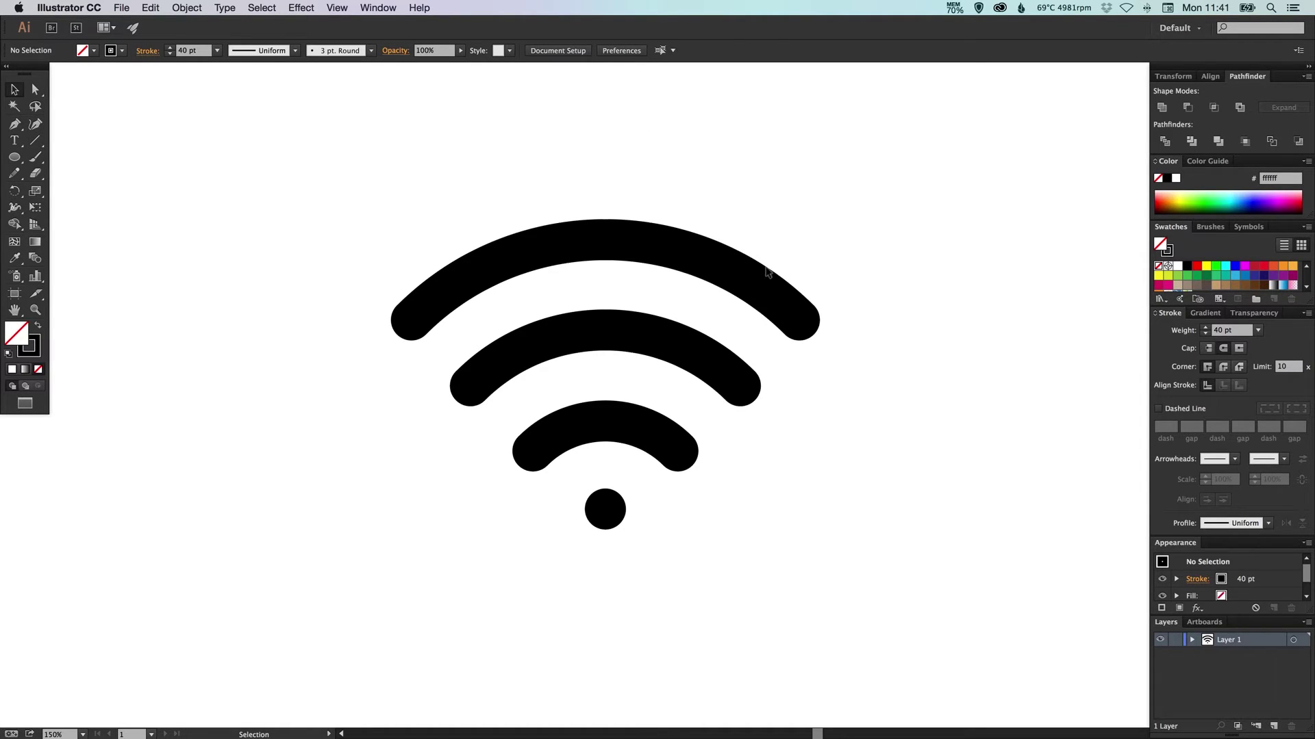
pyautogui.press('super+minus')
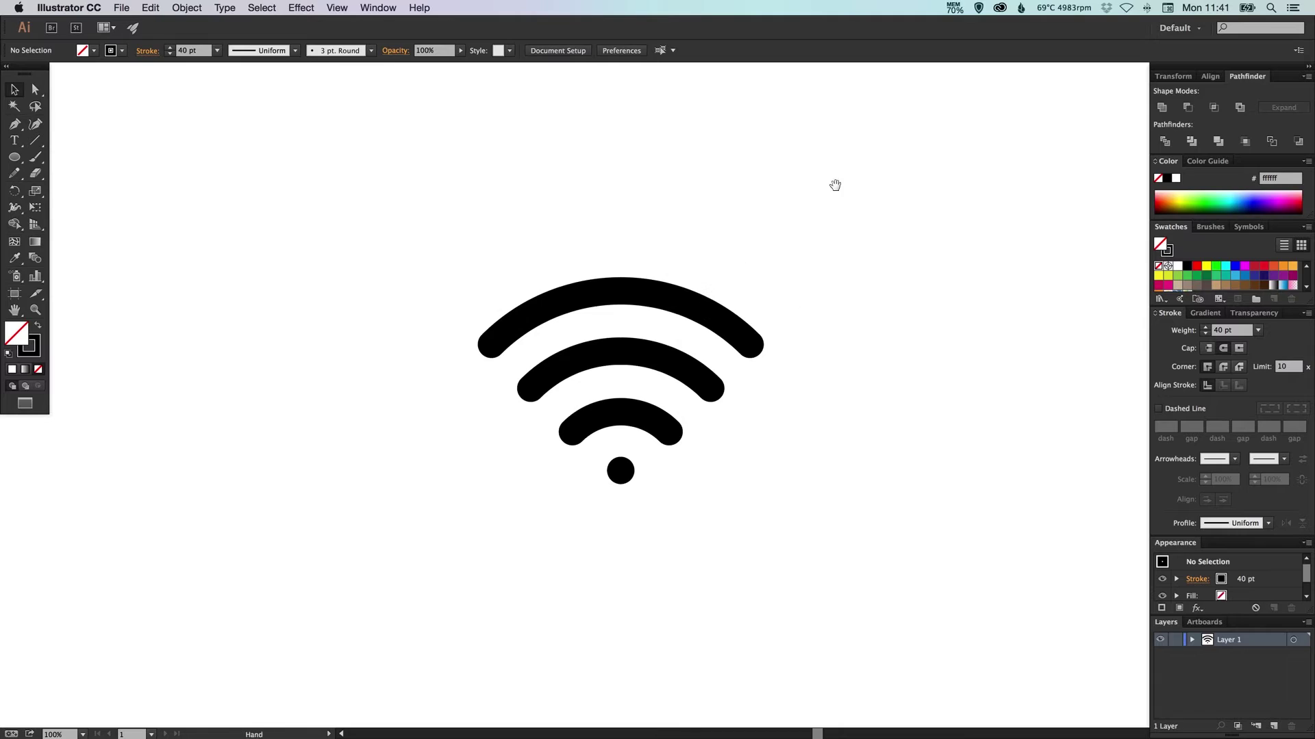
pyautogui.hscroll(4, 543, 358)
pyautogui.moveTo(384, 267); pyautogui.dragTo(653, 481)
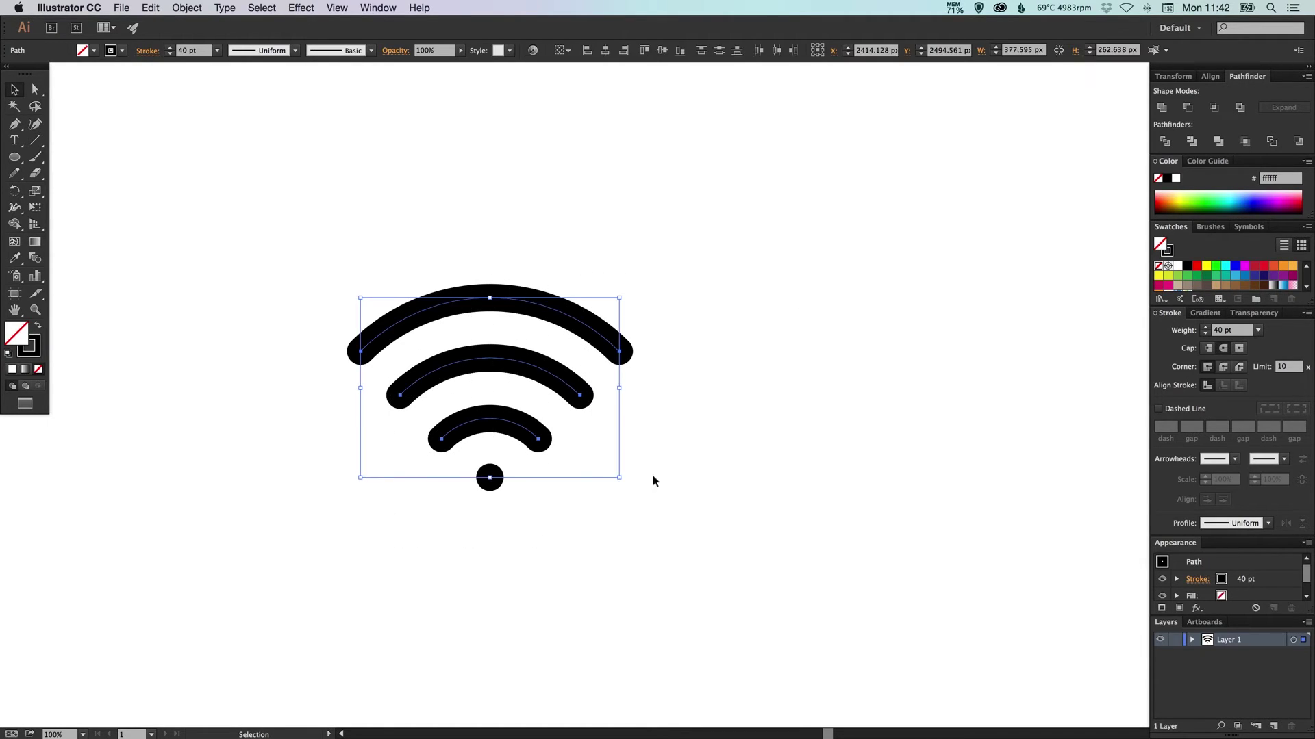
pyautogui.click(1209, 349)
pyautogui.click(1224, 349)
pyautogui.click(873, 428)
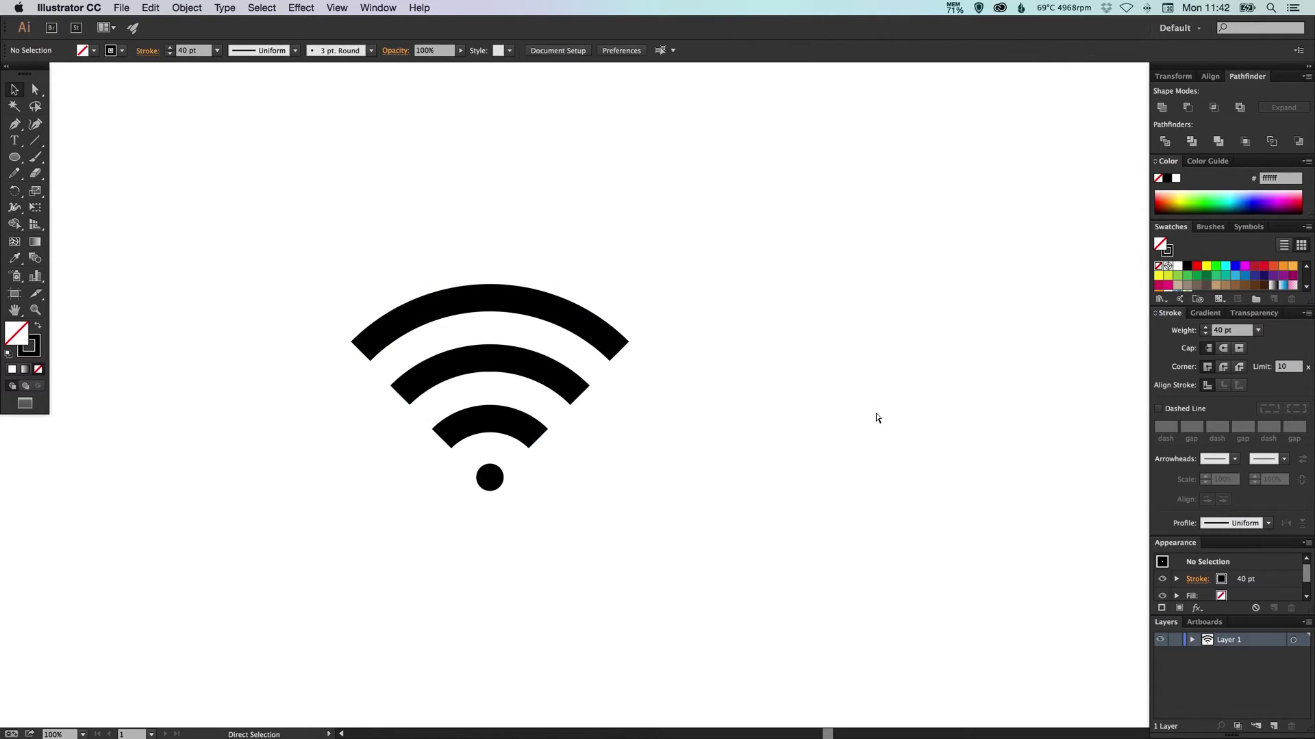
pyautogui.press('super+z')
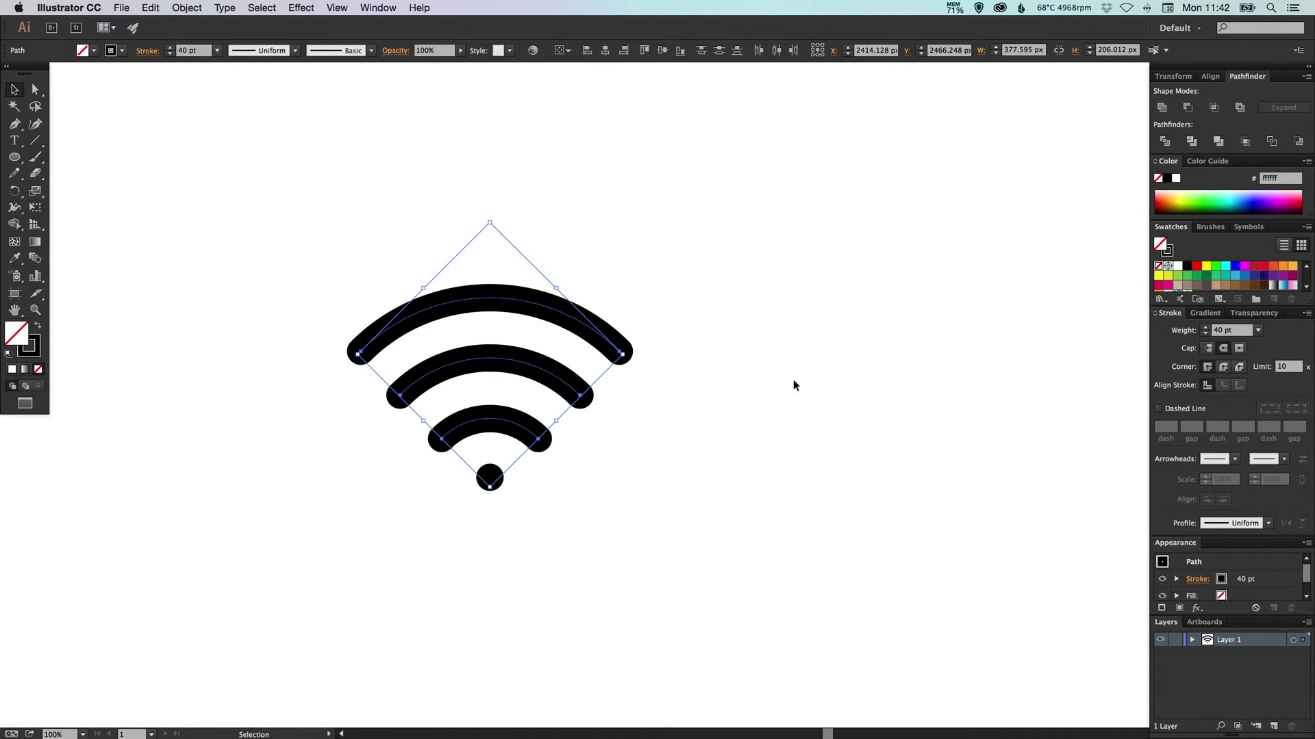
pyautogui.click(746, 387)
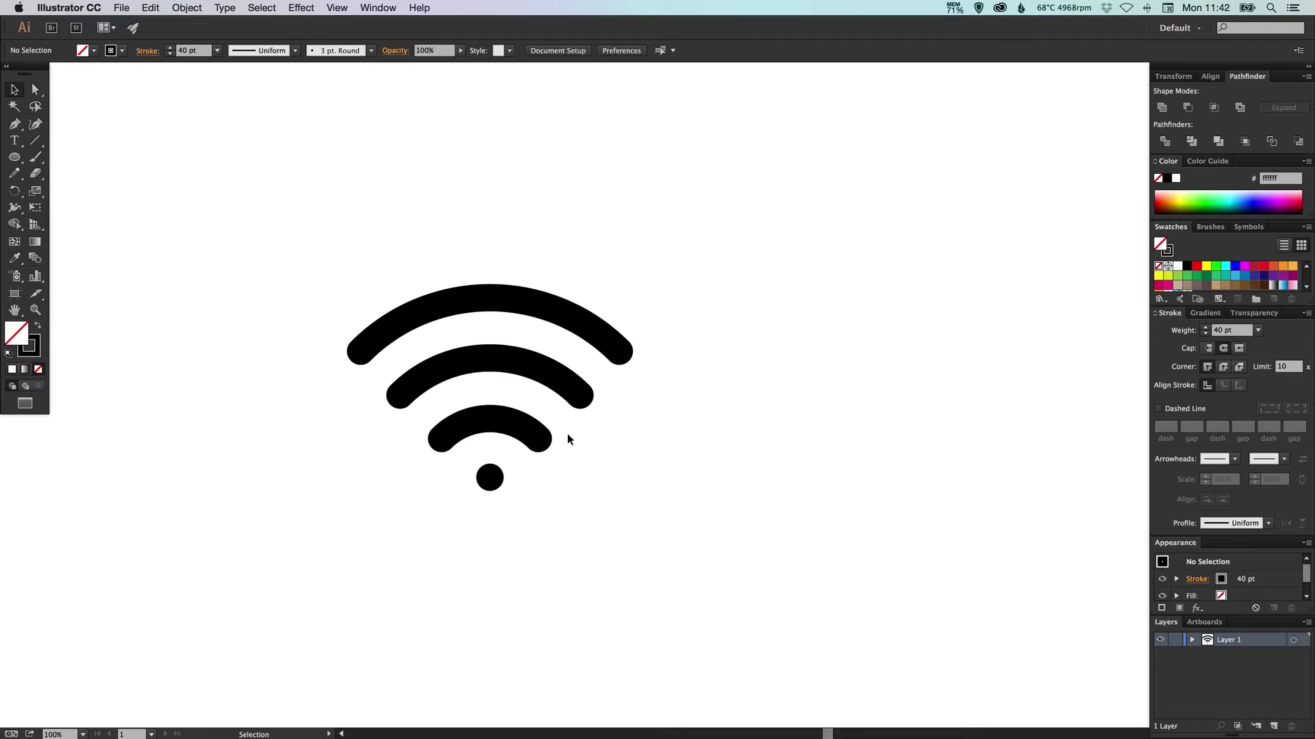
pyautogui.moveTo(484, 288); pyautogui.dragTo(363, 315)
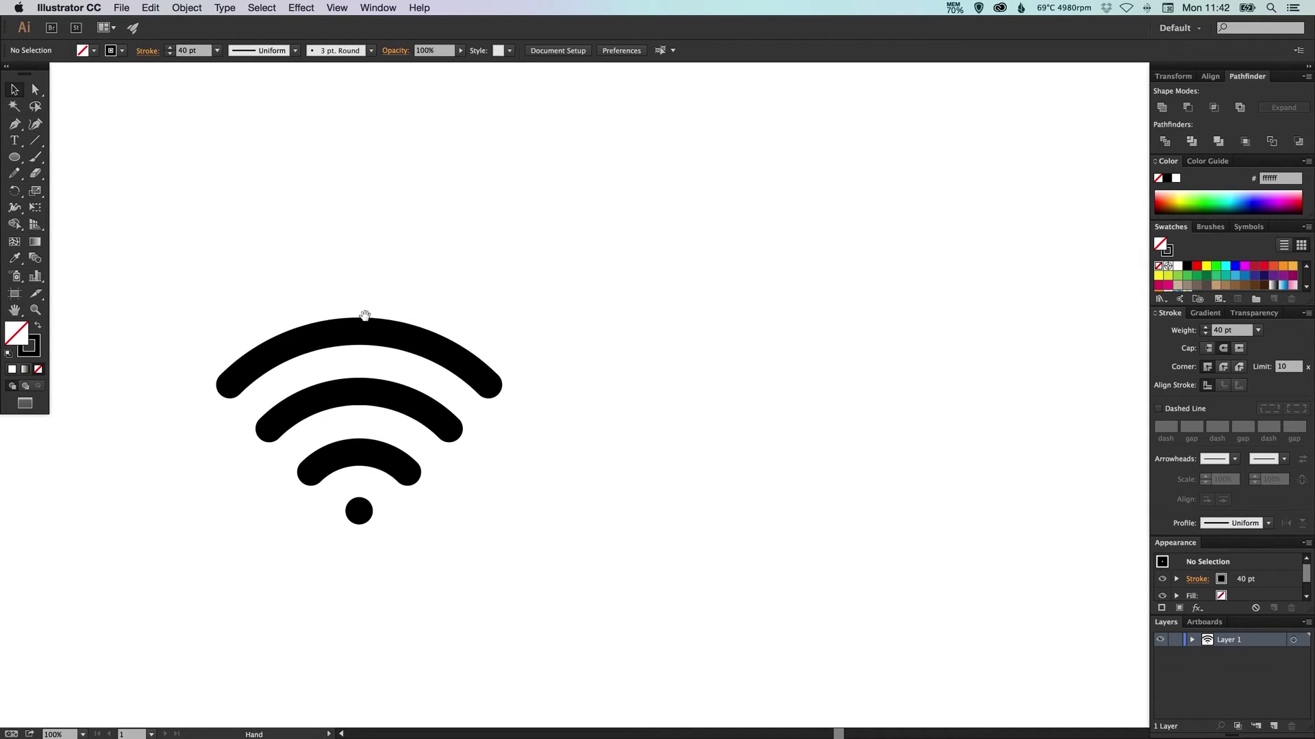
# Step: Alt+Shift-drag a duplicate of the whole Wi-Fi icon straight to the right
pyautogui.click(393, 338)
pyautogui.moveTo(584, 314); pyautogui.dragTo(362, 266)
pyautogui.press('v')
pyautogui.moveTo(235, 191); pyautogui.dragTo(452, 521)
pyautogui.hscroll(3, 557, 419)
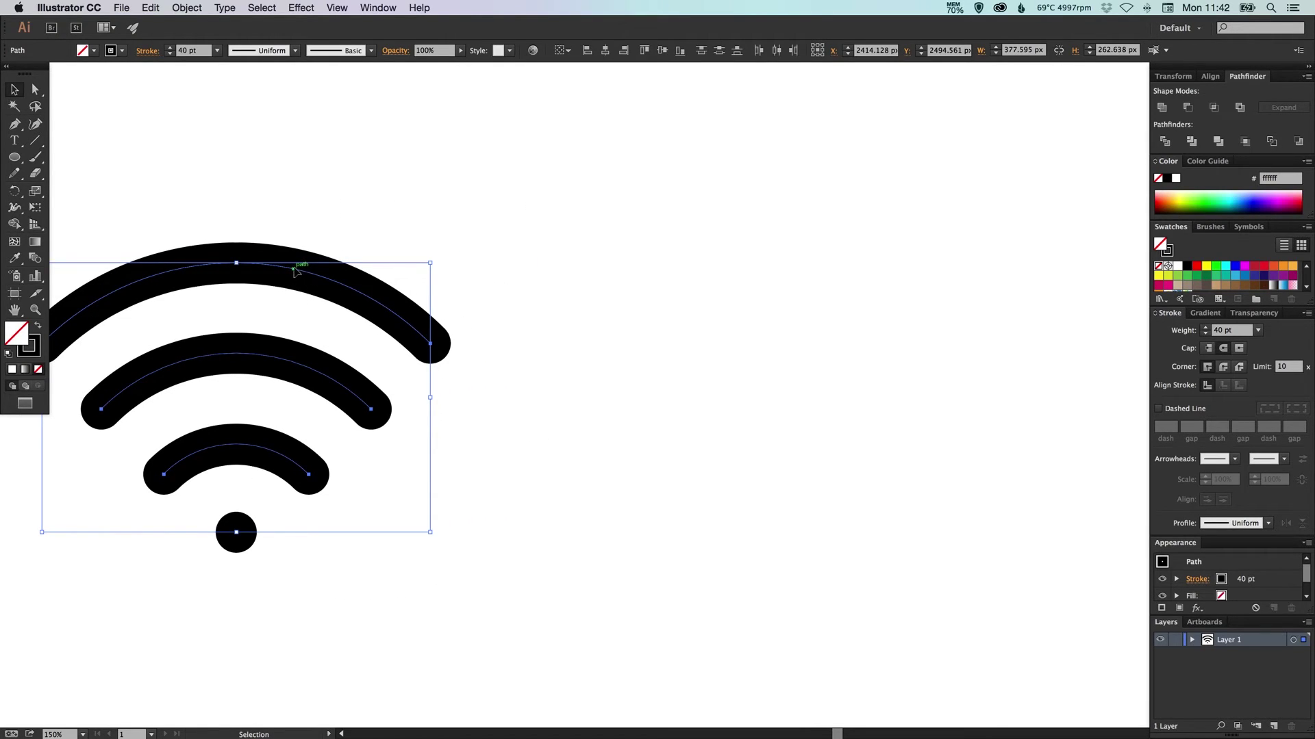
pyautogui.moveTo(295, 270); pyautogui.dragTo(840, 309)
pyautogui.click(870, 217)
pyautogui.moveTo(830, 229); pyautogui.dragTo(889, 231)
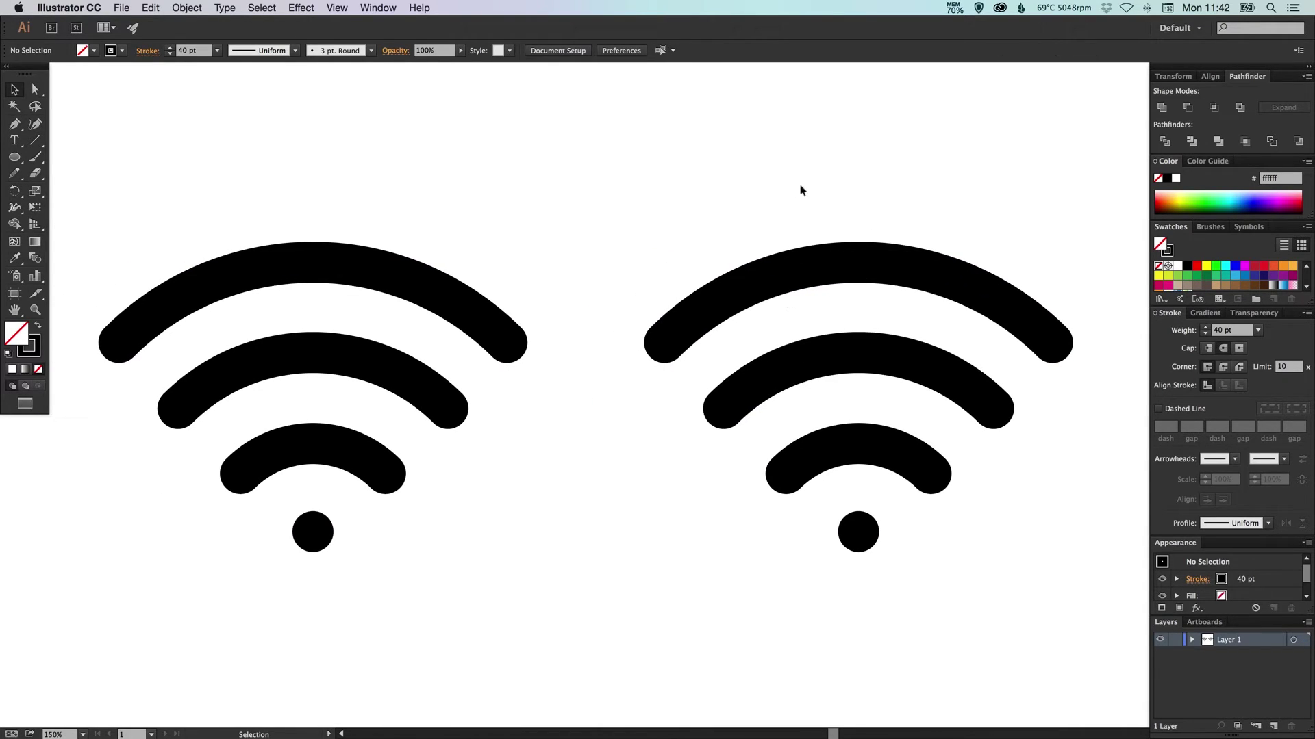
# Step: Expand the right-hand copy with Fill and Stroke checked, then switch to Outline view
pyautogui.moveTo(808, 179); pyautogui.dragTo(842, 619)
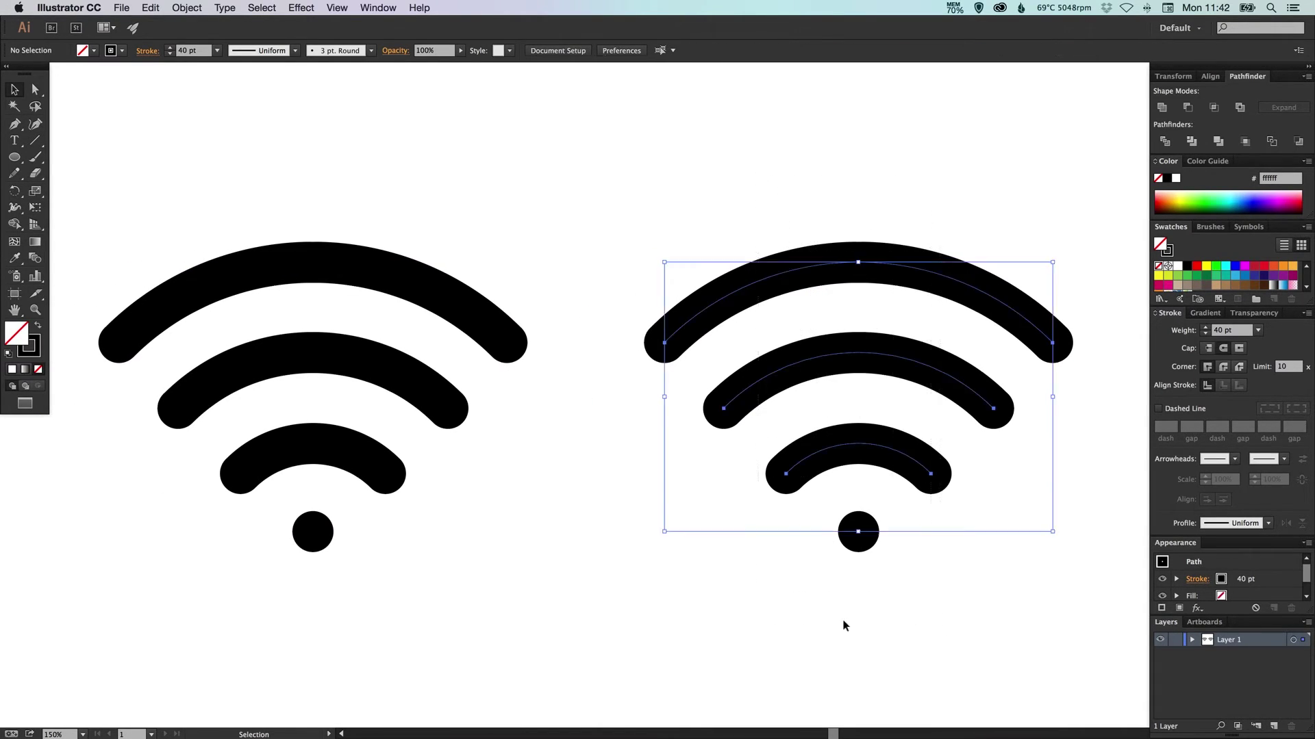
pyautogui.click(187, 8)
pyautogui.click(222, 145)
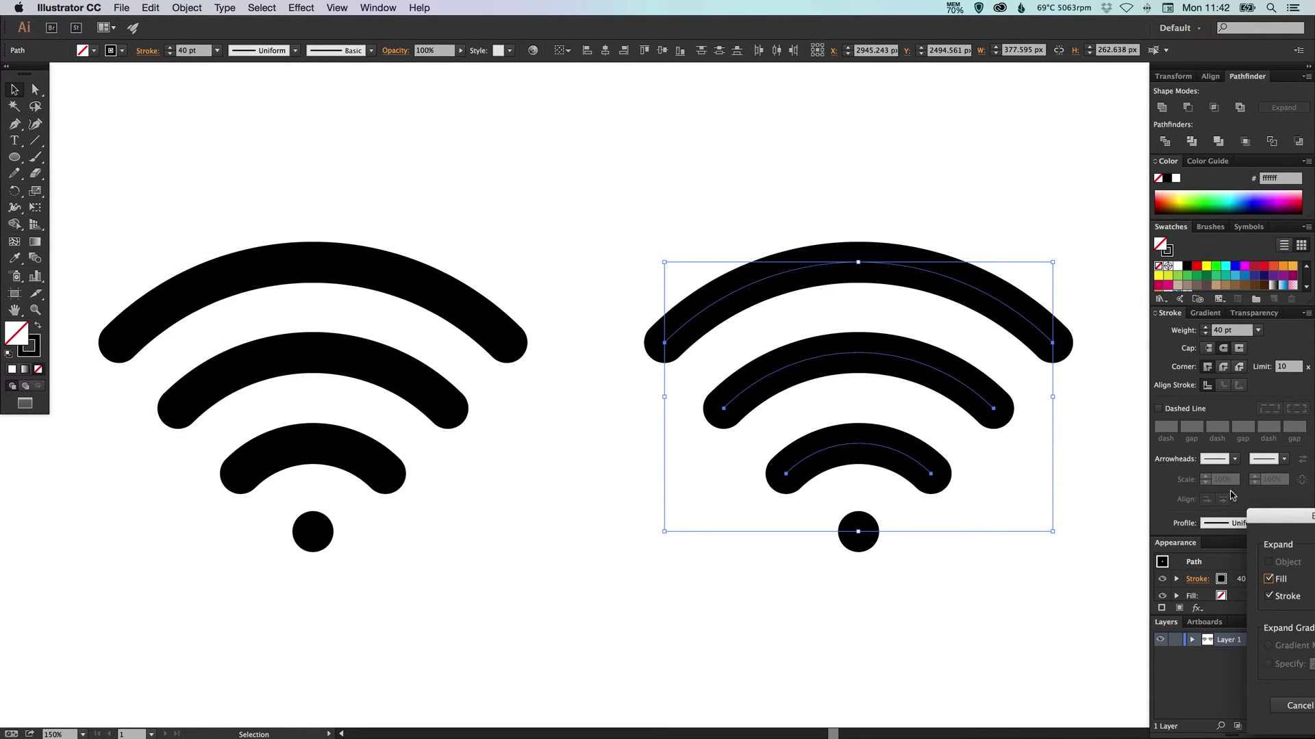
pyautogui.moveTo(1272, 525); pyautogui.dragTo(485, 134)
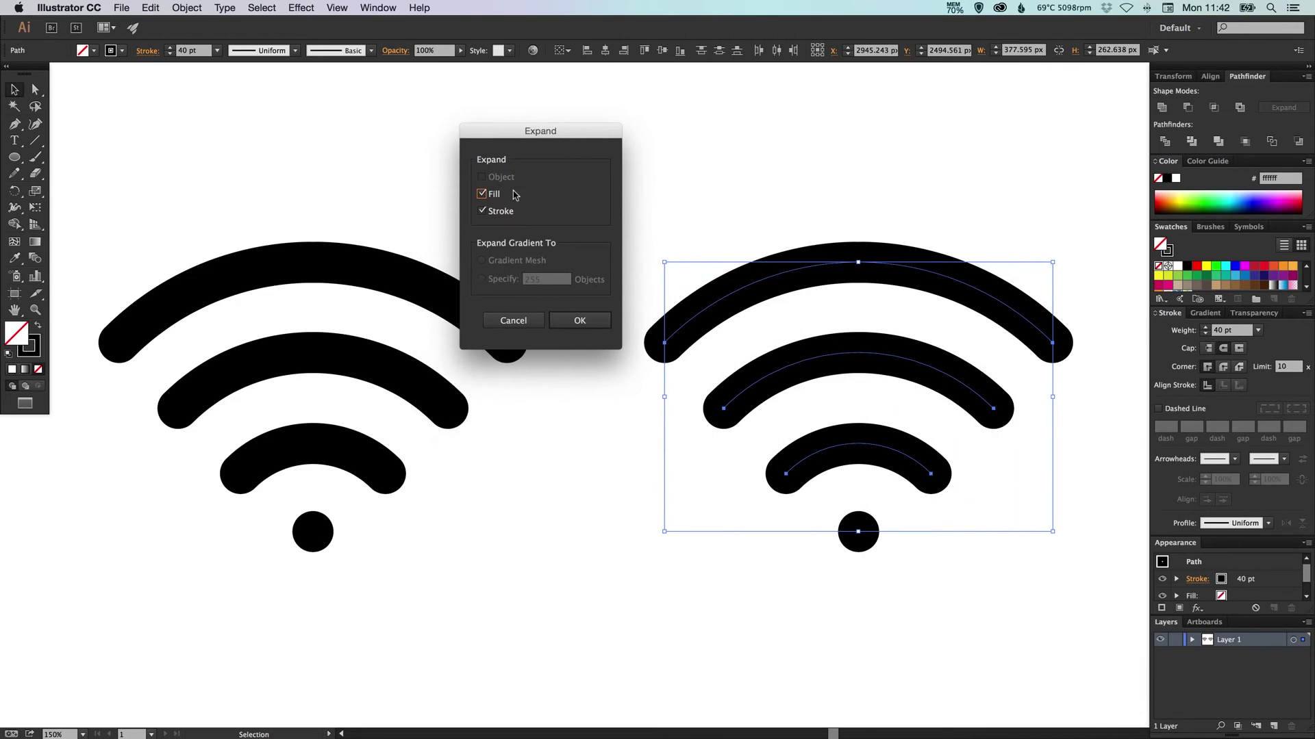
pyautogui.click(600, 322)
pyautogui.click(607, 205)
pyautogui.press('super+y')
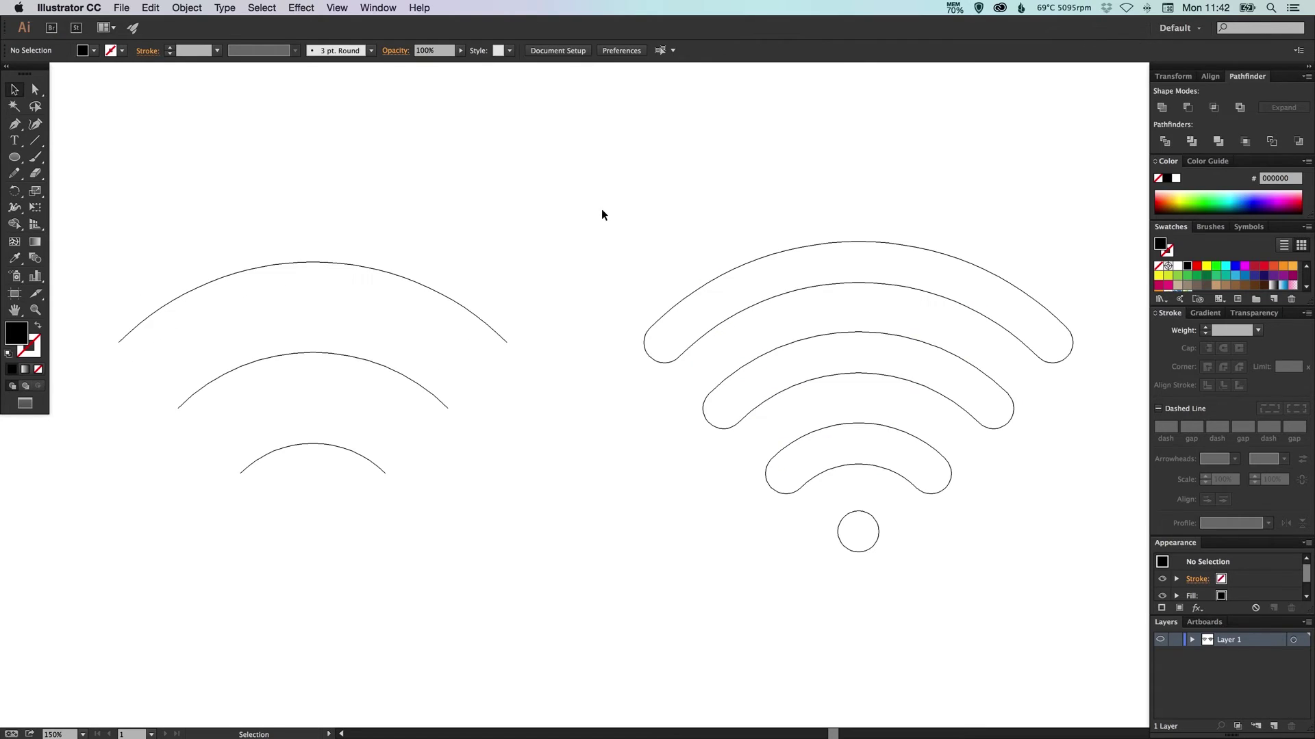
# Step: Back in Preview, combine all pieces of the expanded right-hand copy with Pathfinder Unite
pyautogui.moveTo(611, 244); pyautogui.dragTo(619, 240)
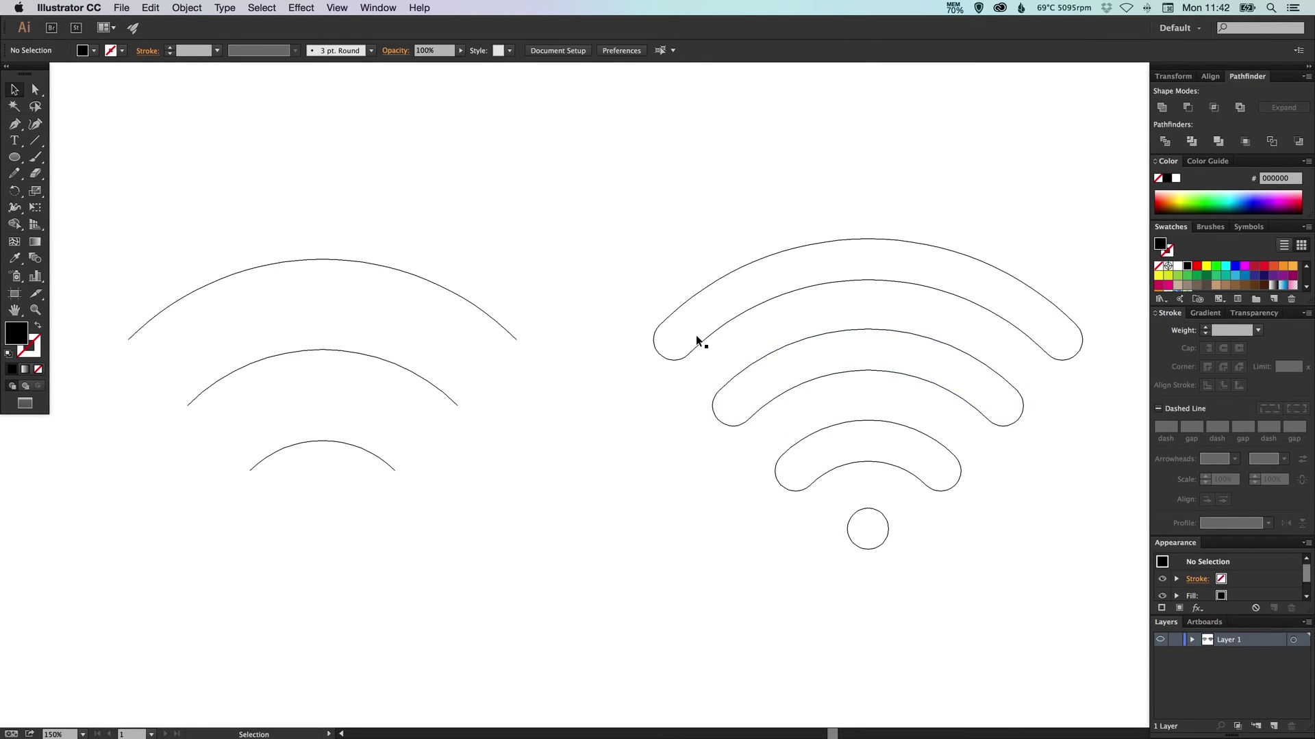
pyautogui.click(894, 282)
pyautogui.moveTo(838, 197); pyautogui.dragTo(992, 534)
pyautogui.press('a')
pyautogui.press('super+y')
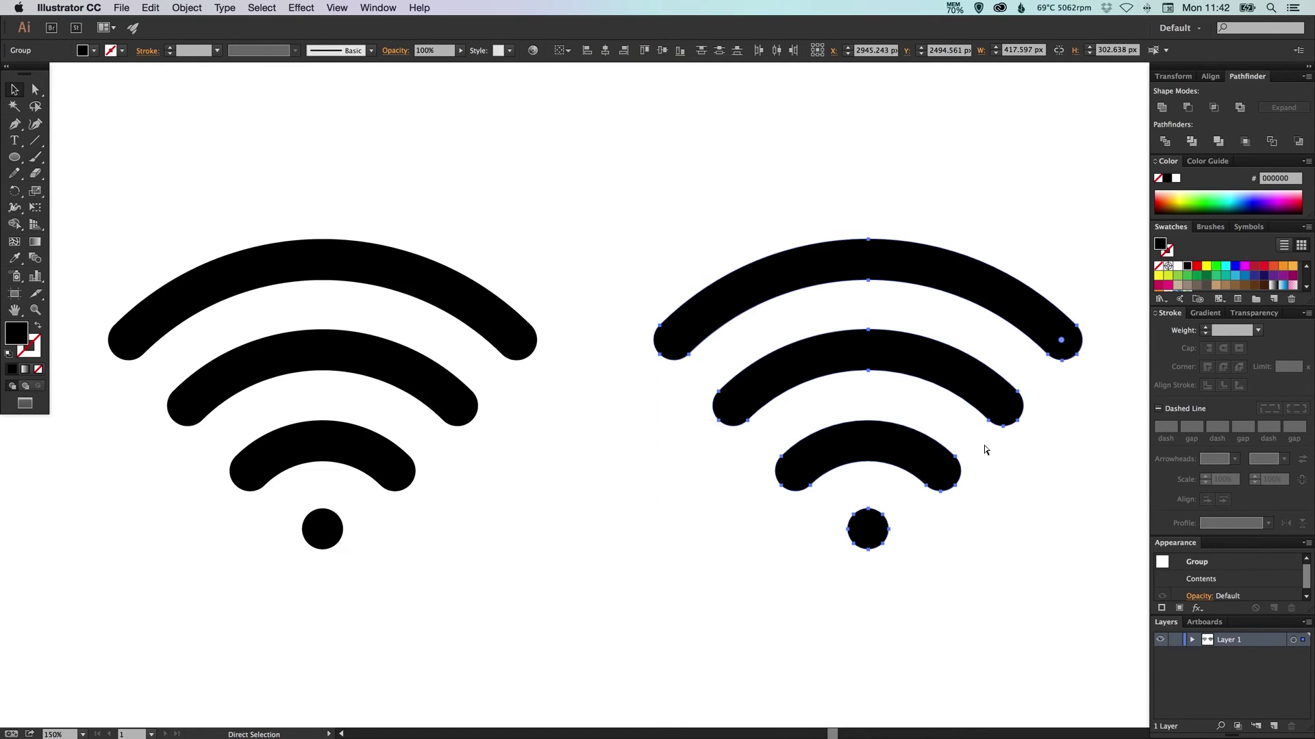
pyautogui.press('v')
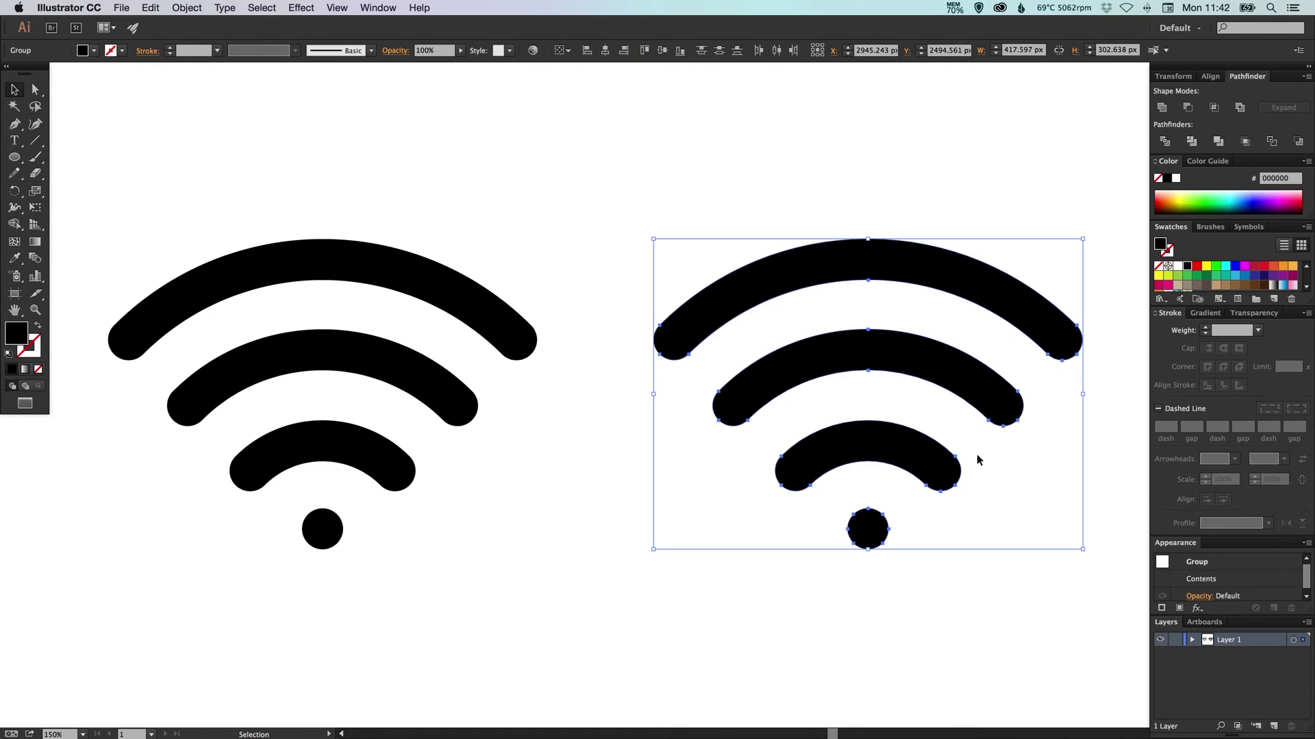
pyautogui.click(1161, 108)
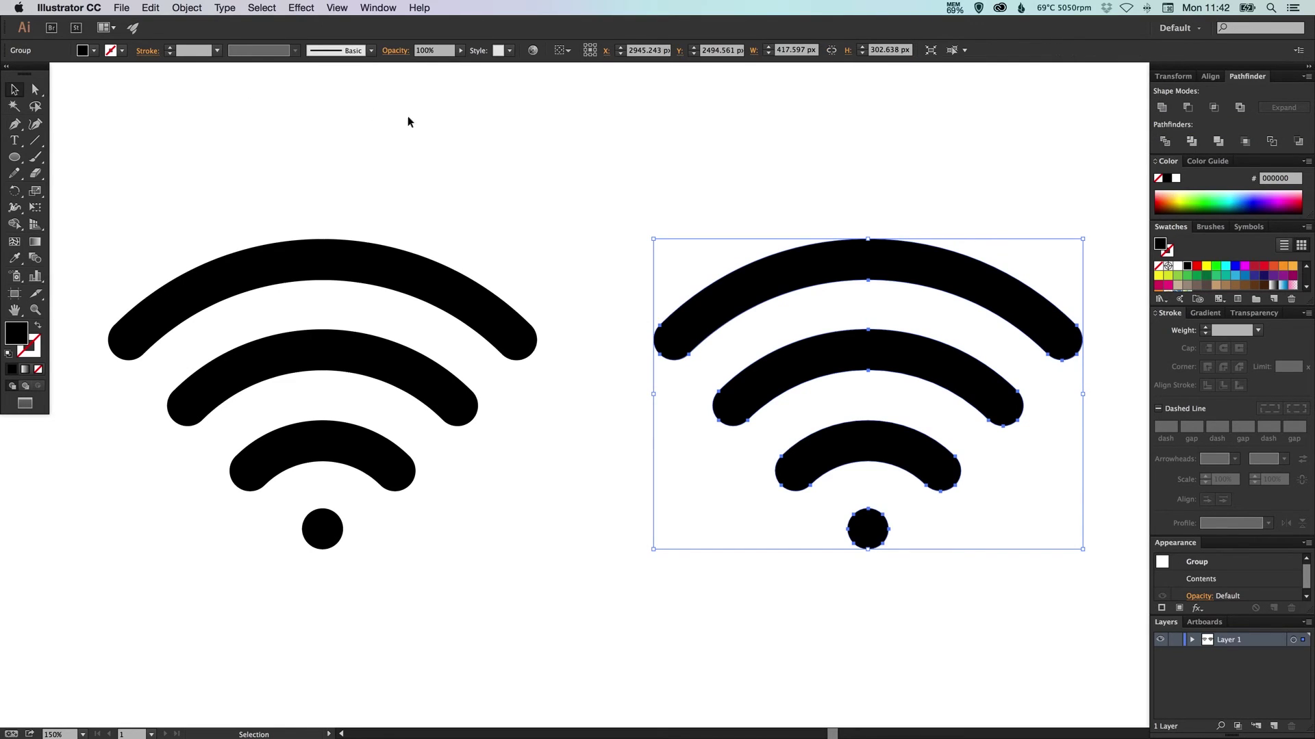
pyautogui.click(822, 149)
pyautogui.click(890, 264)
# Step: Fill the united right-hand Wi-Fi copy with blue swatch #29abe2, then deselect it
pyautogui.click(1235, 277)
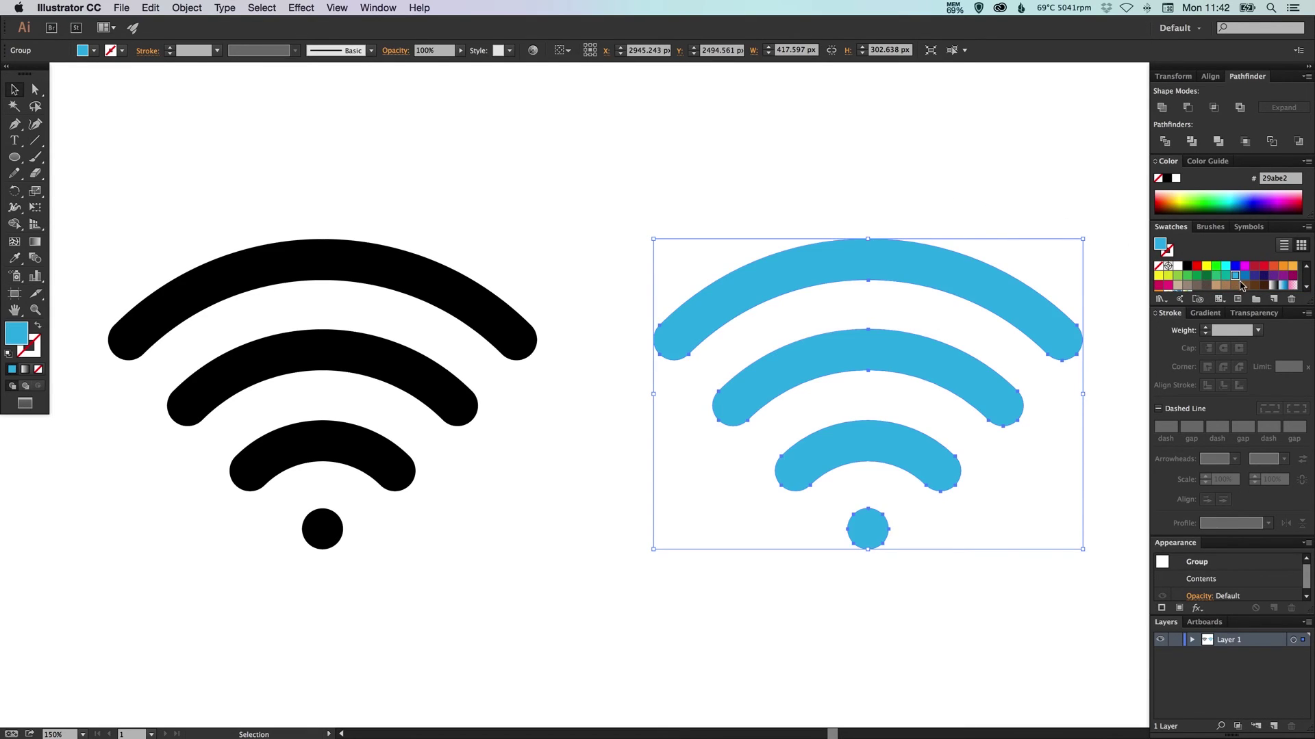
pyautogui.click(963, 150)
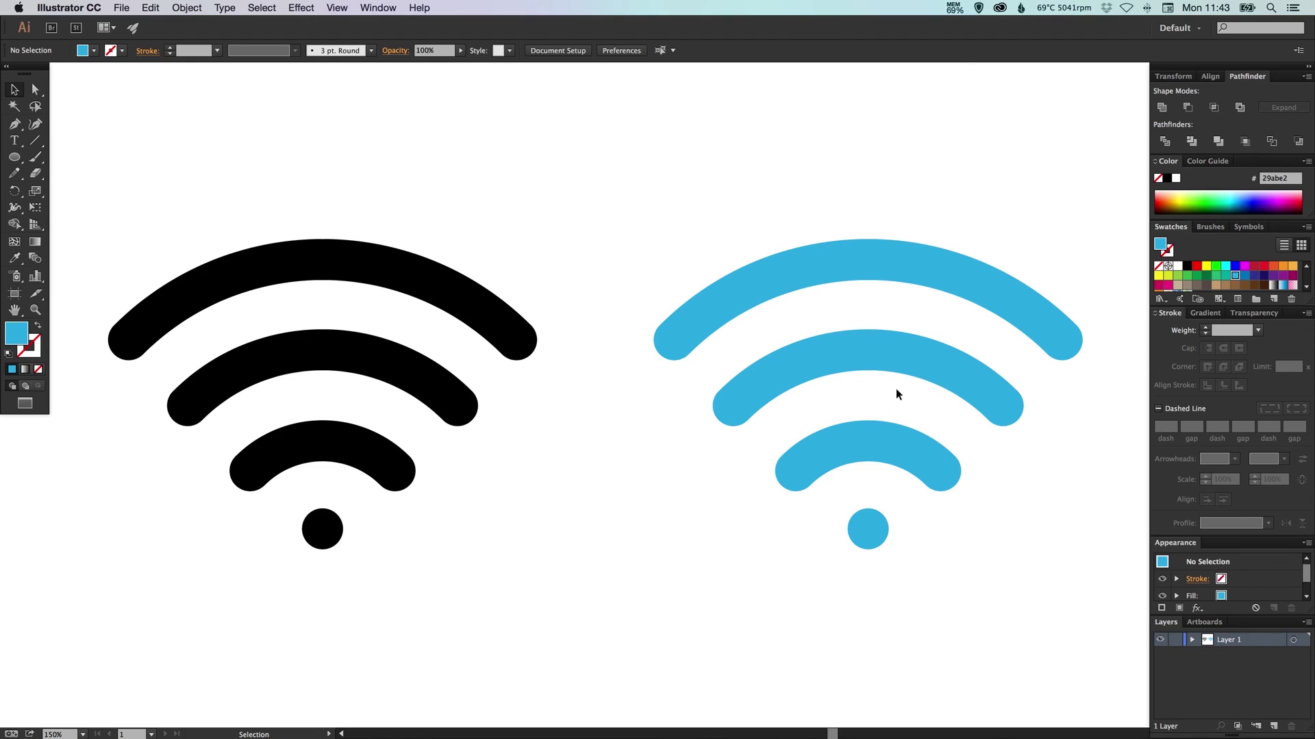
pyautogui.hscroll(-1, 880, 391)
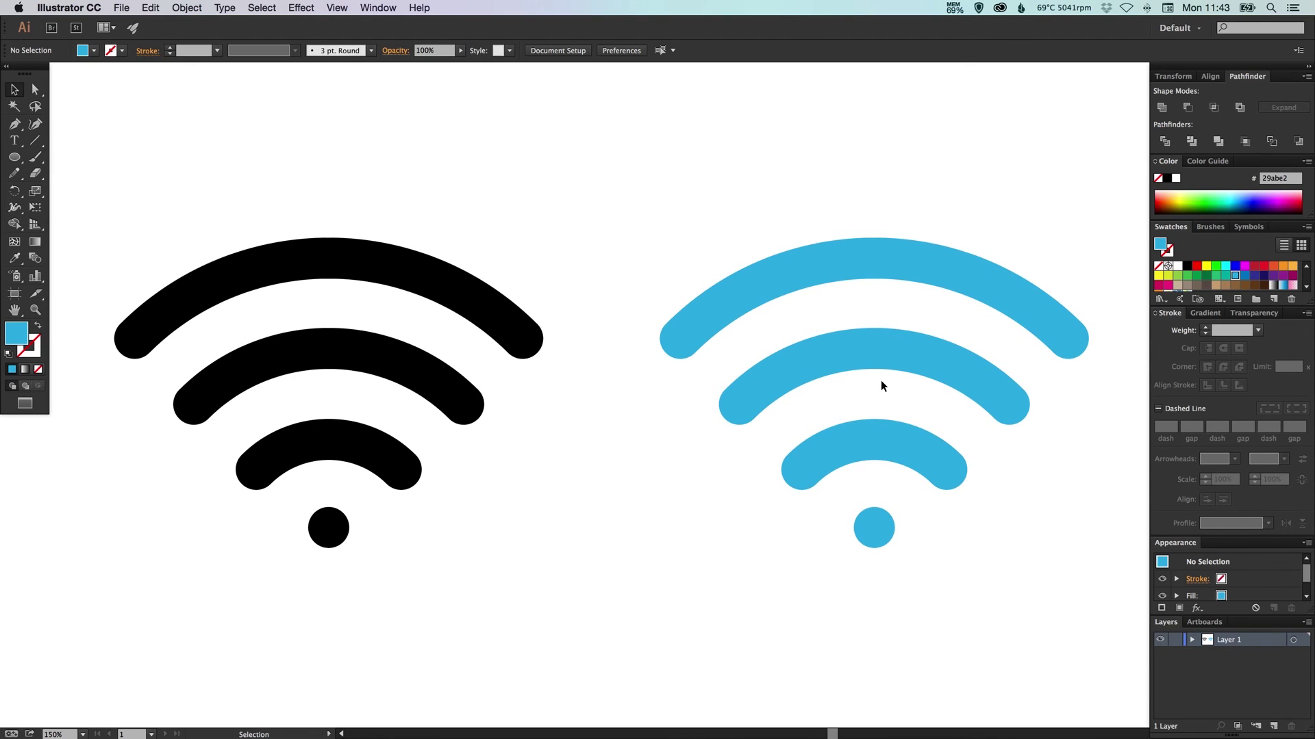